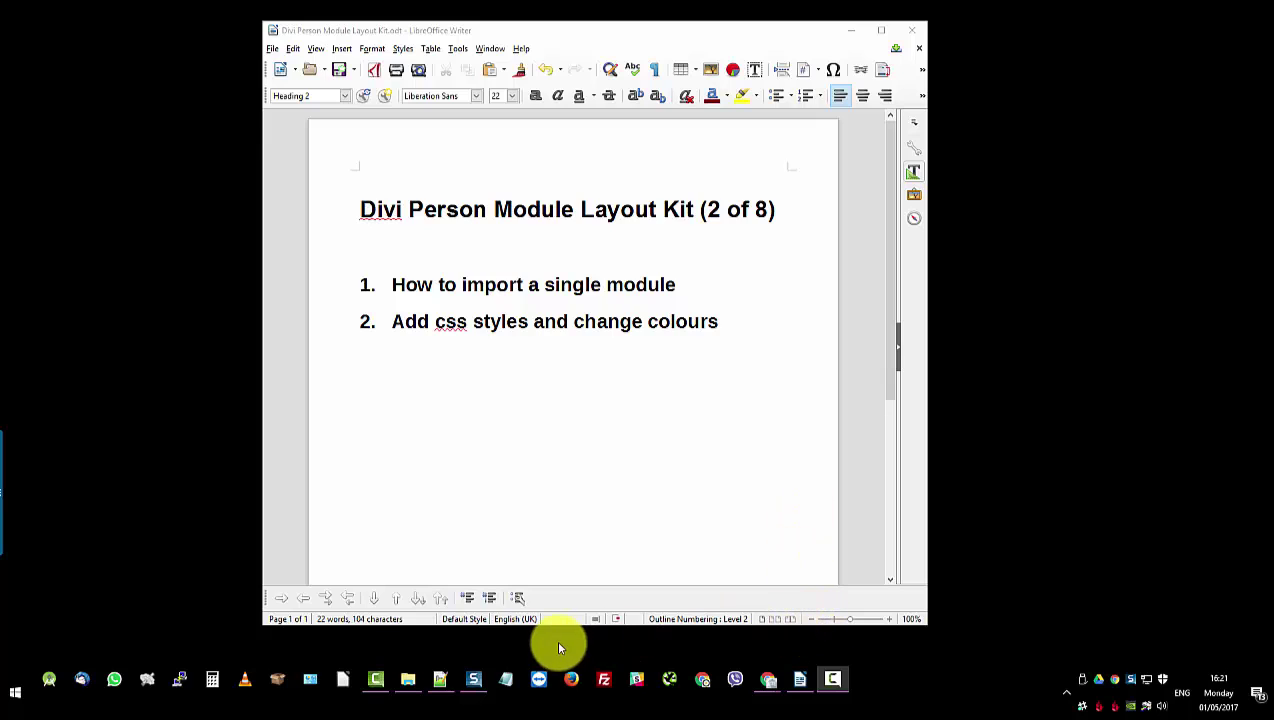
- Switch to the Chrome window with the WordPress admin and open the Divi Library
mouse_move(770, 678)
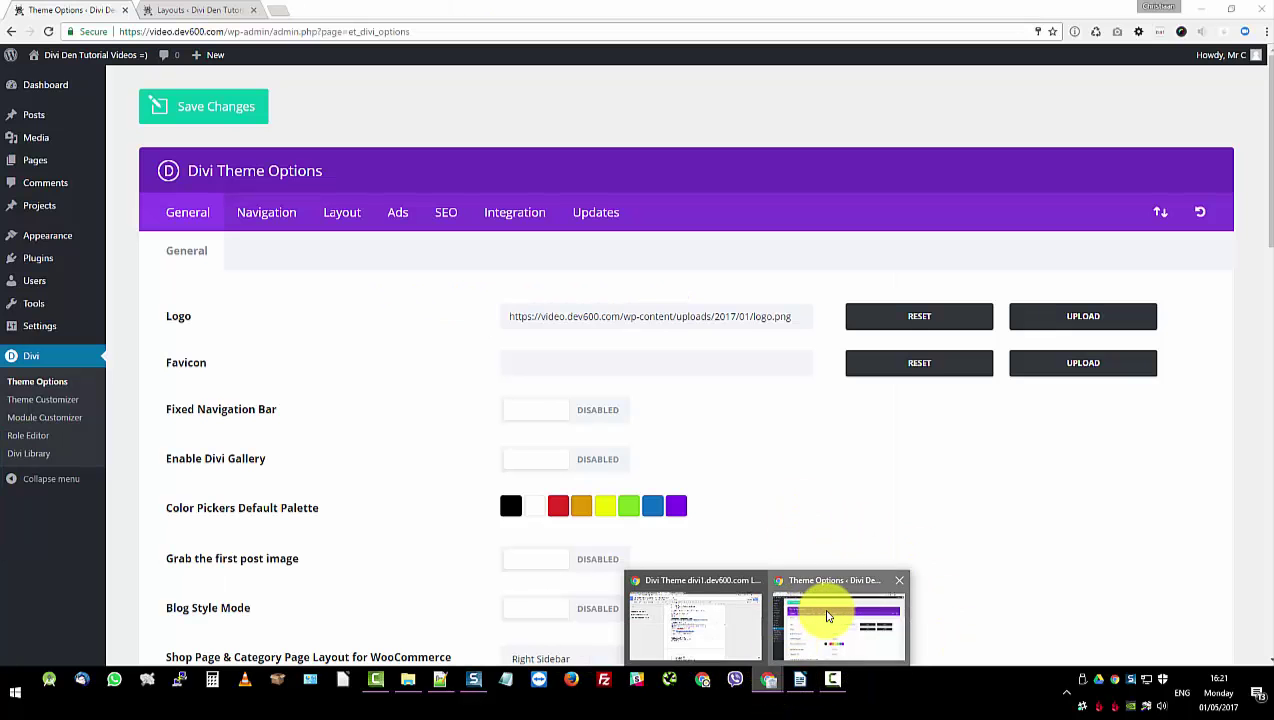
left_click(824, 614)
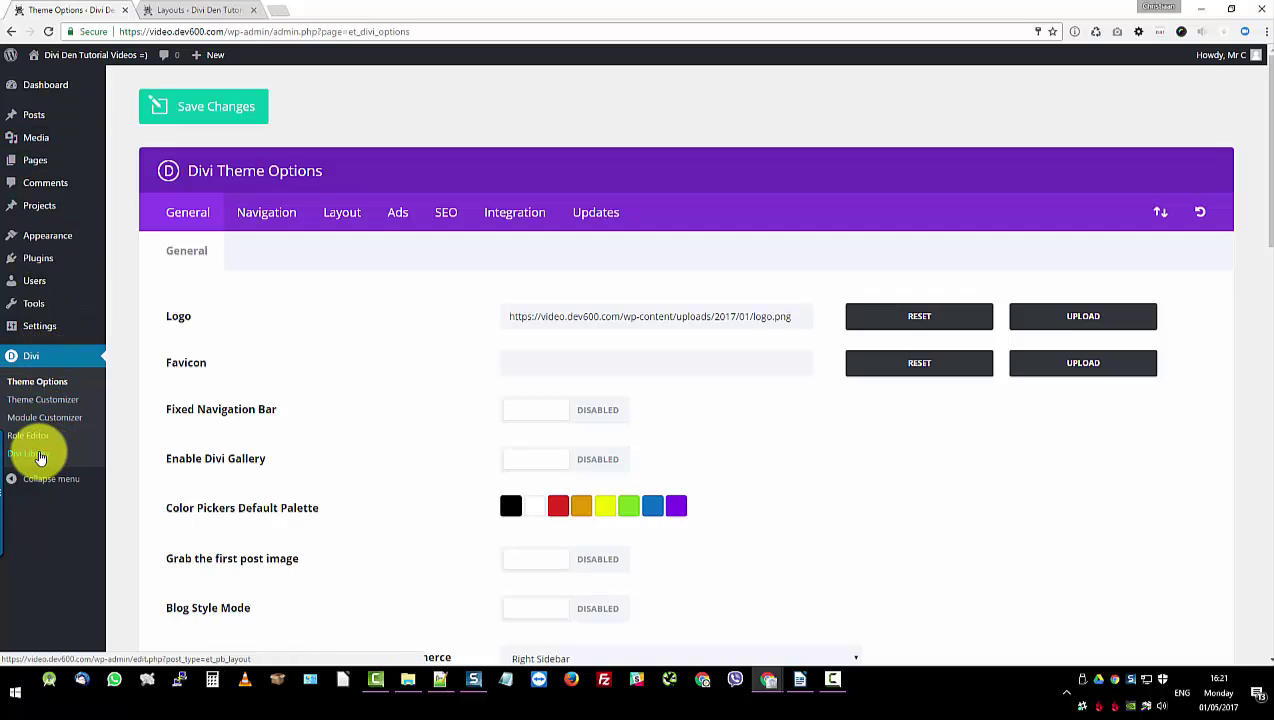
left_click(40, 457)
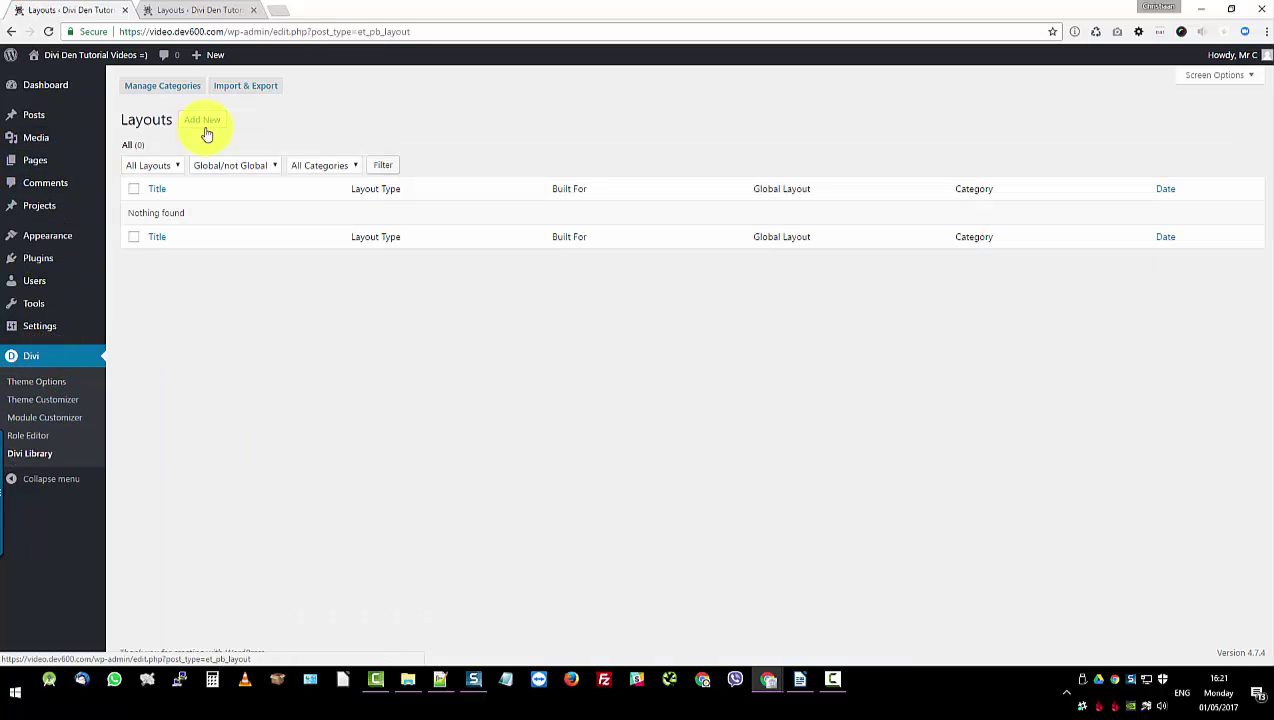
- Import the file "2 of 8 Divi Person Module.json" into the Divi Library
left_click(251, 89)
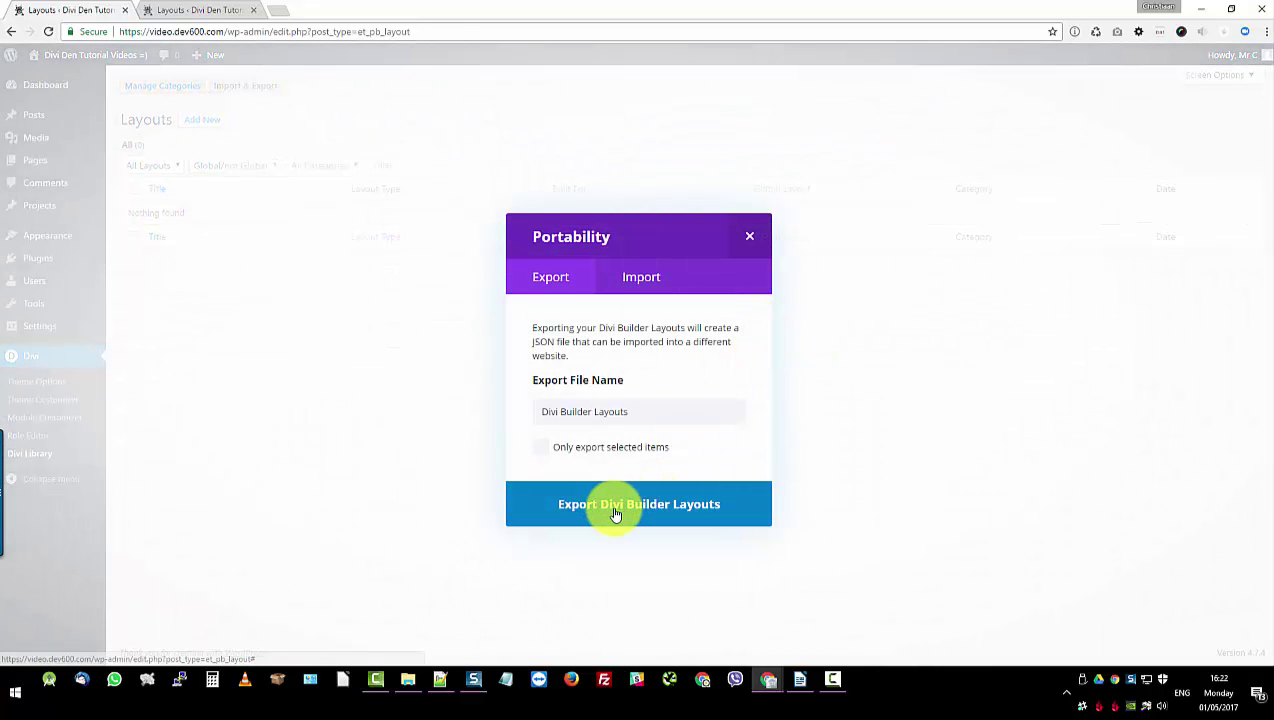
left_click(642, 278)
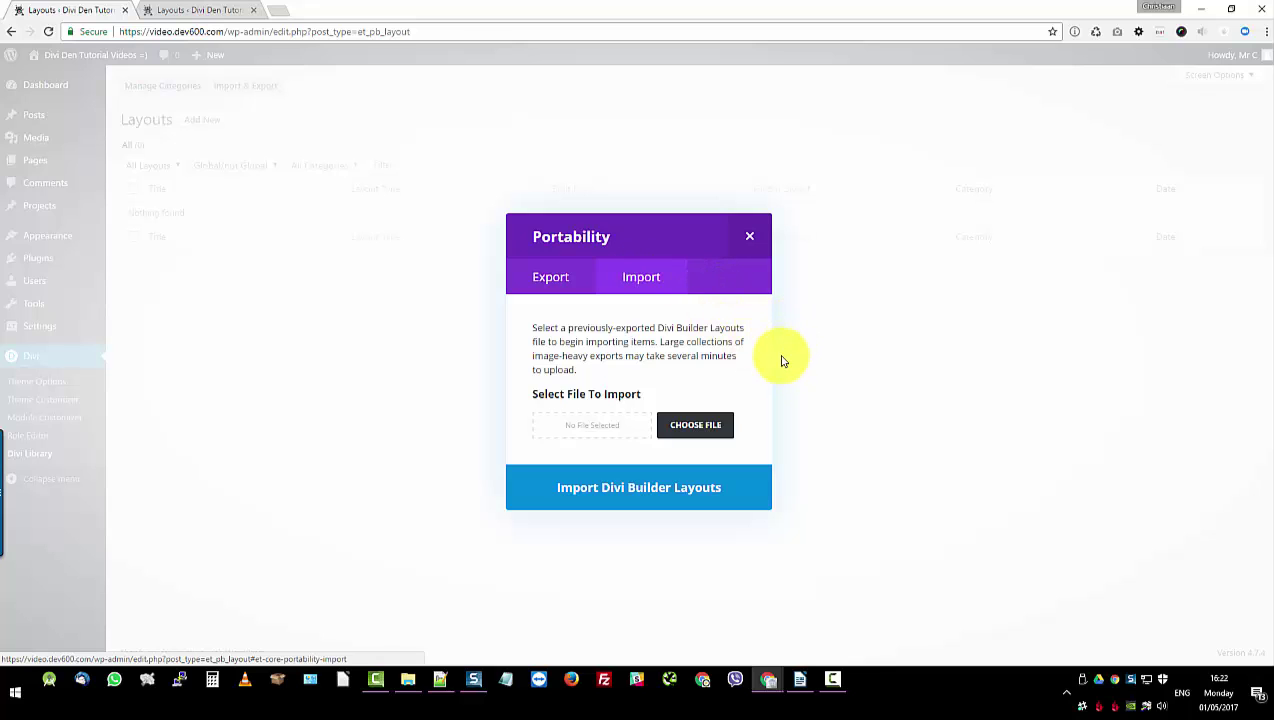
left_click(691, 425)
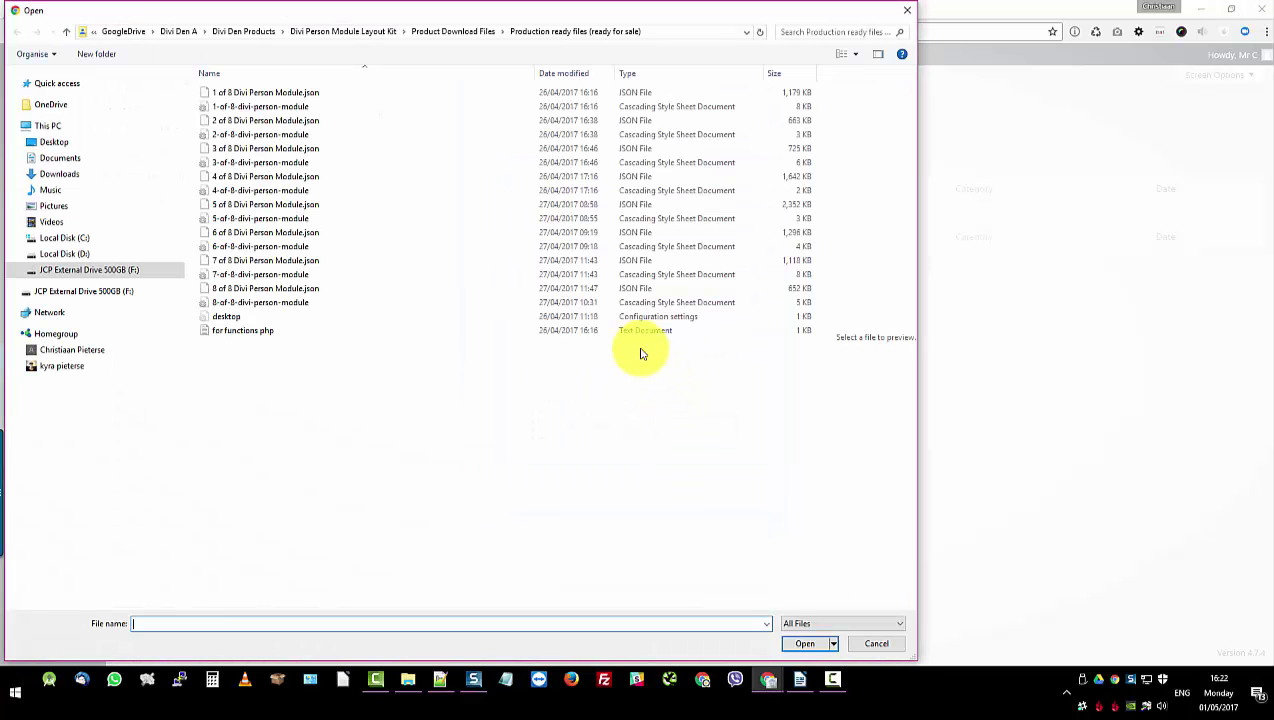
left_click(296, 124)
double_click(344, 128)
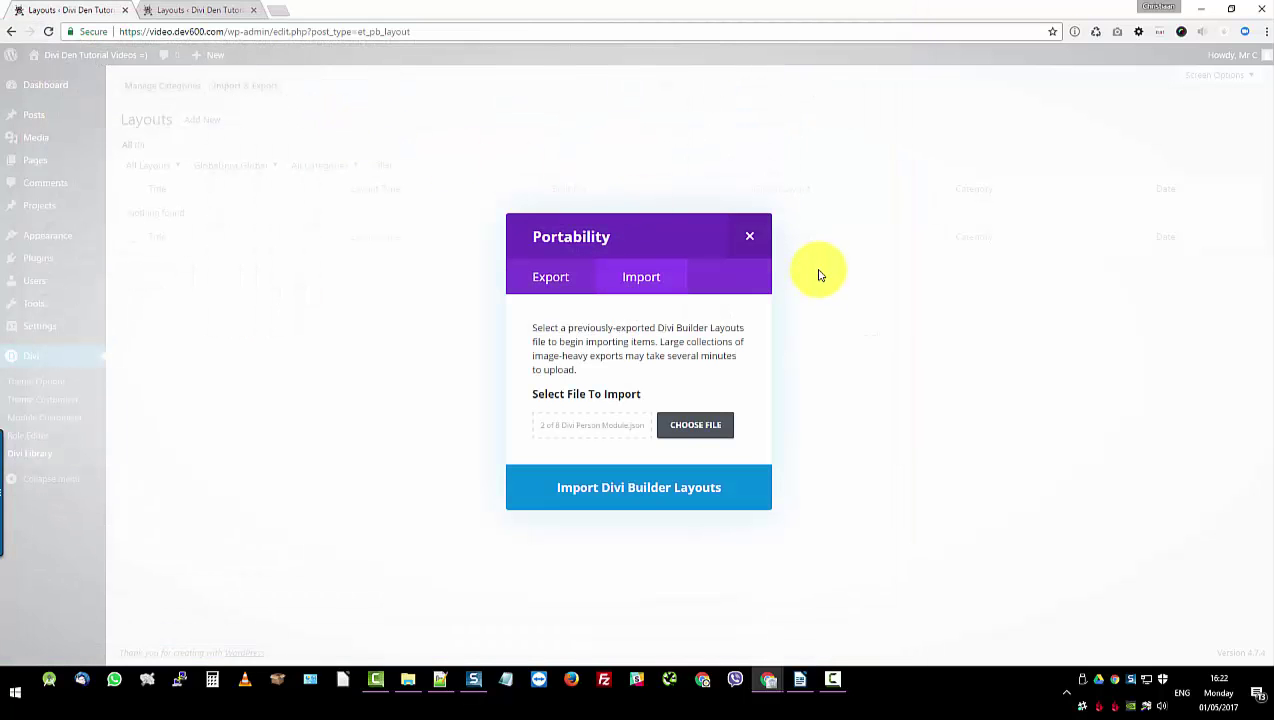
left_click(653, 493)
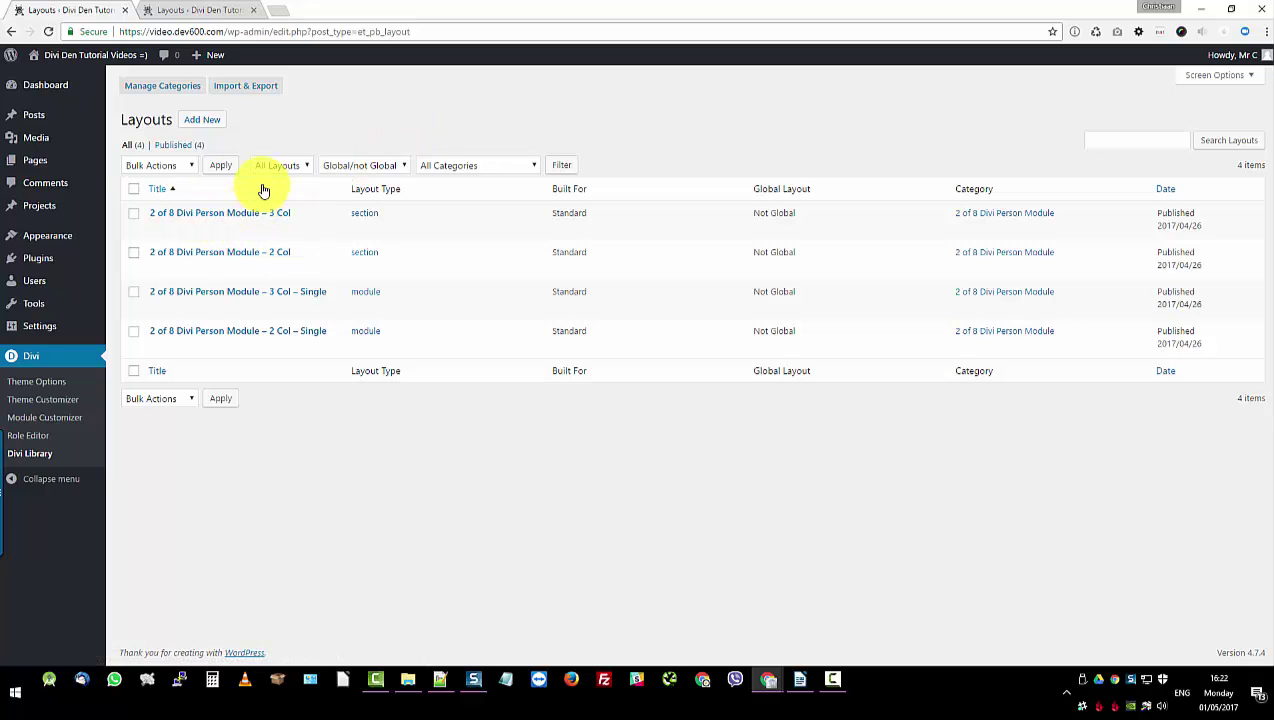
- Create a new page titled "2 of 8" that uses the Divi Builder and the Blank Page template
left_click(88, 160)
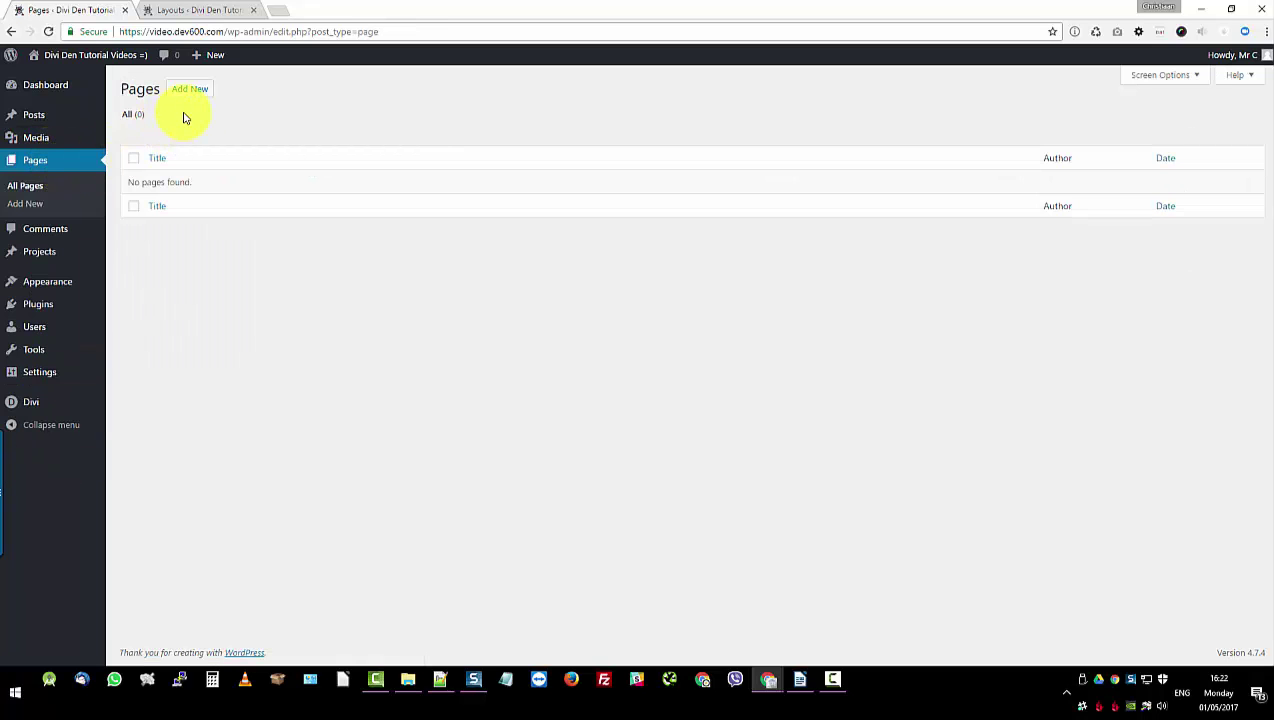
left_click(188, 100)
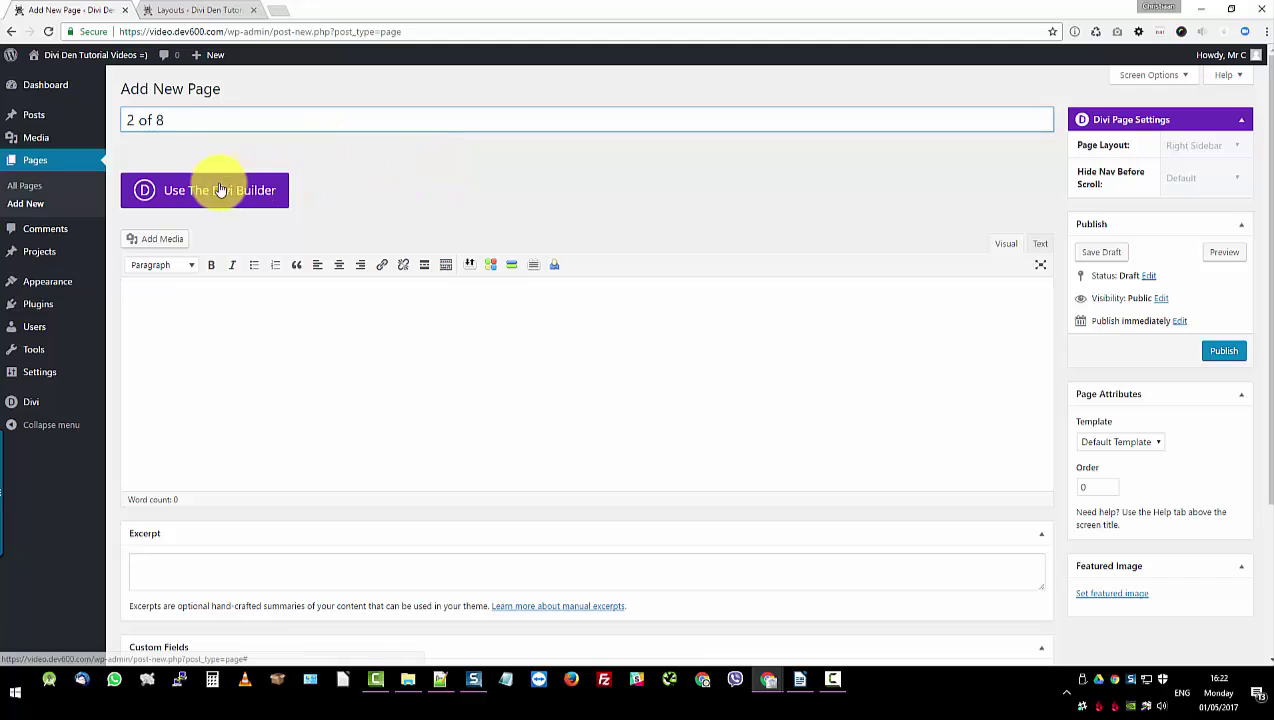
left_click(221, 190)
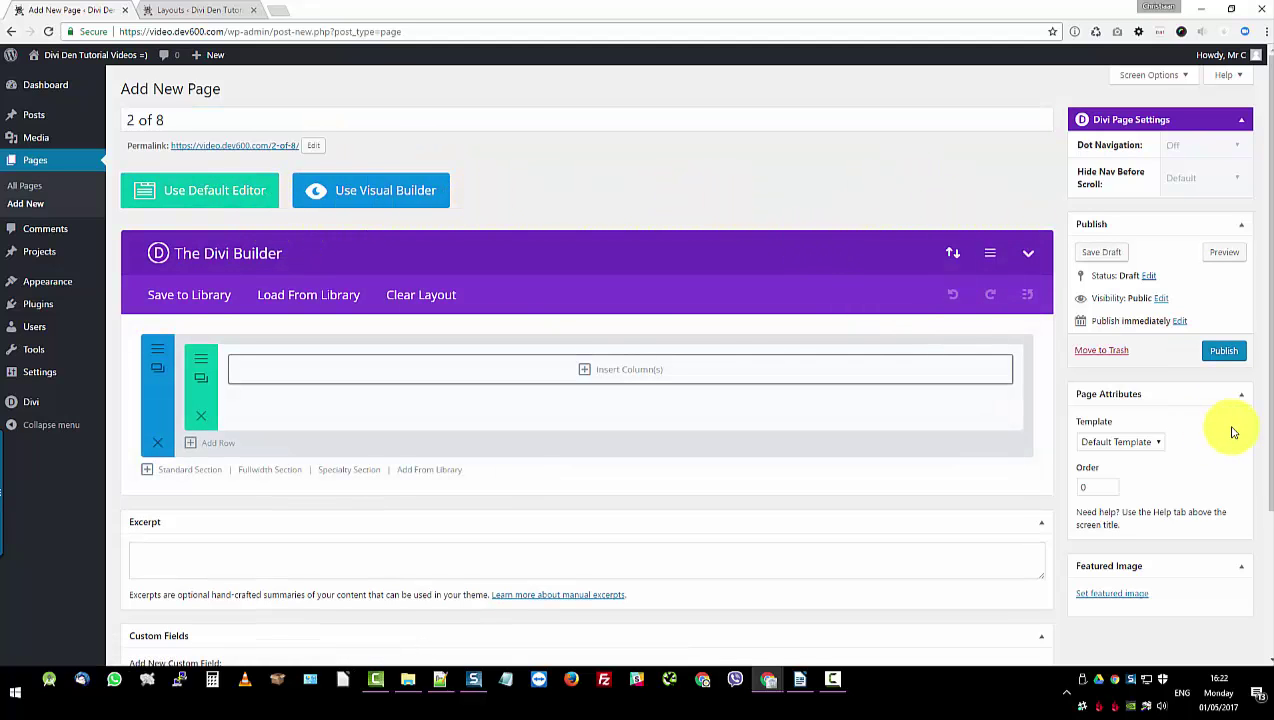
left_click(1157, 443)
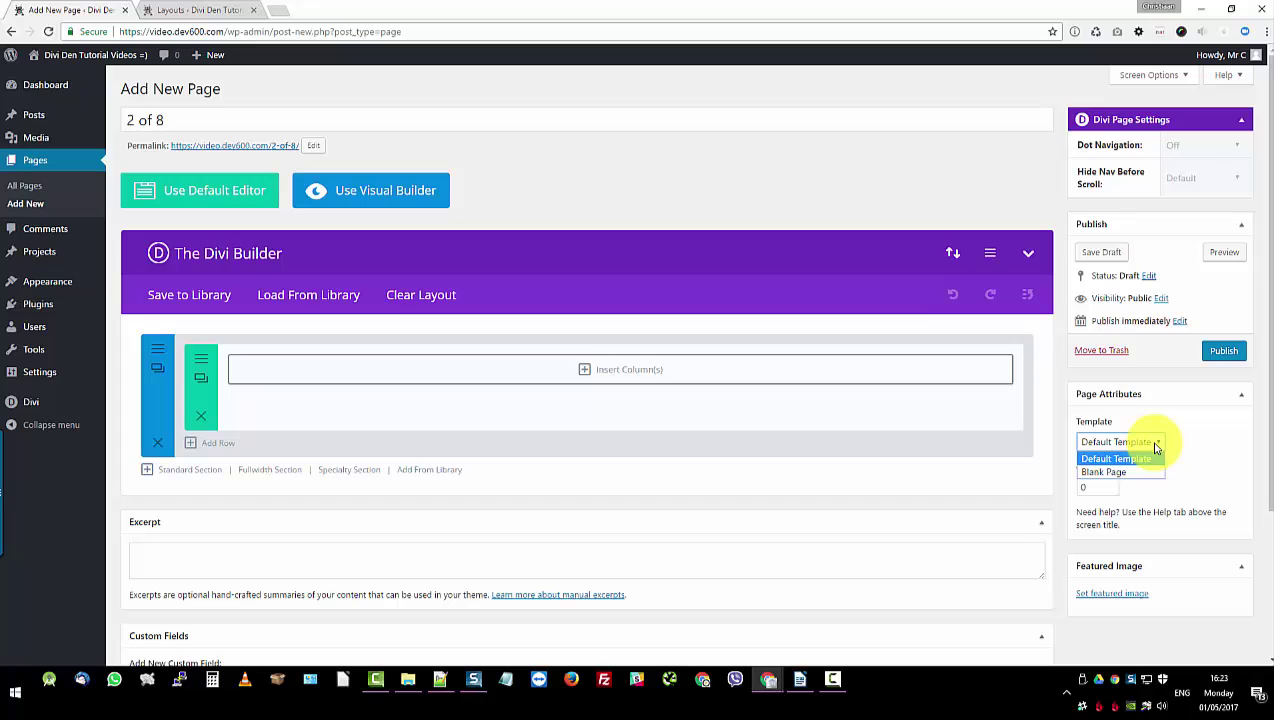
left_click(1136, 473)
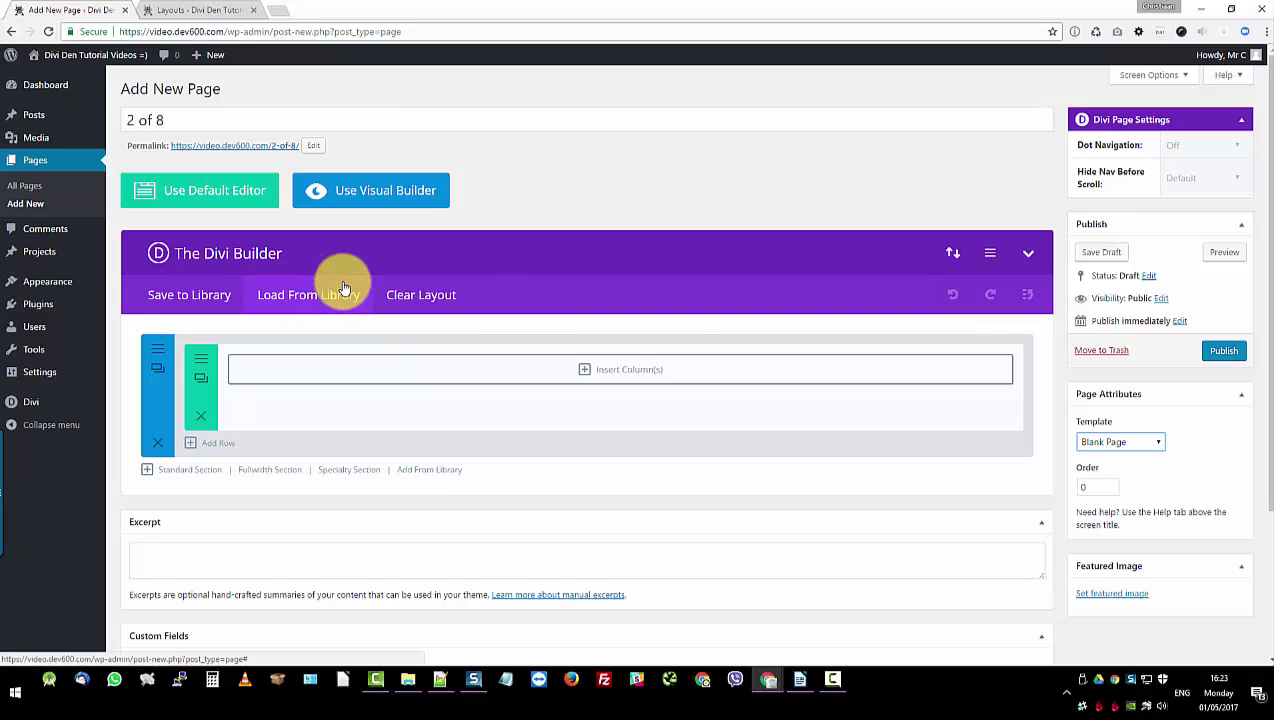
- Add the "2 of 8 Divi Person Module - 3 Col" section from the library to the page and update the page
left_click(423, 475)
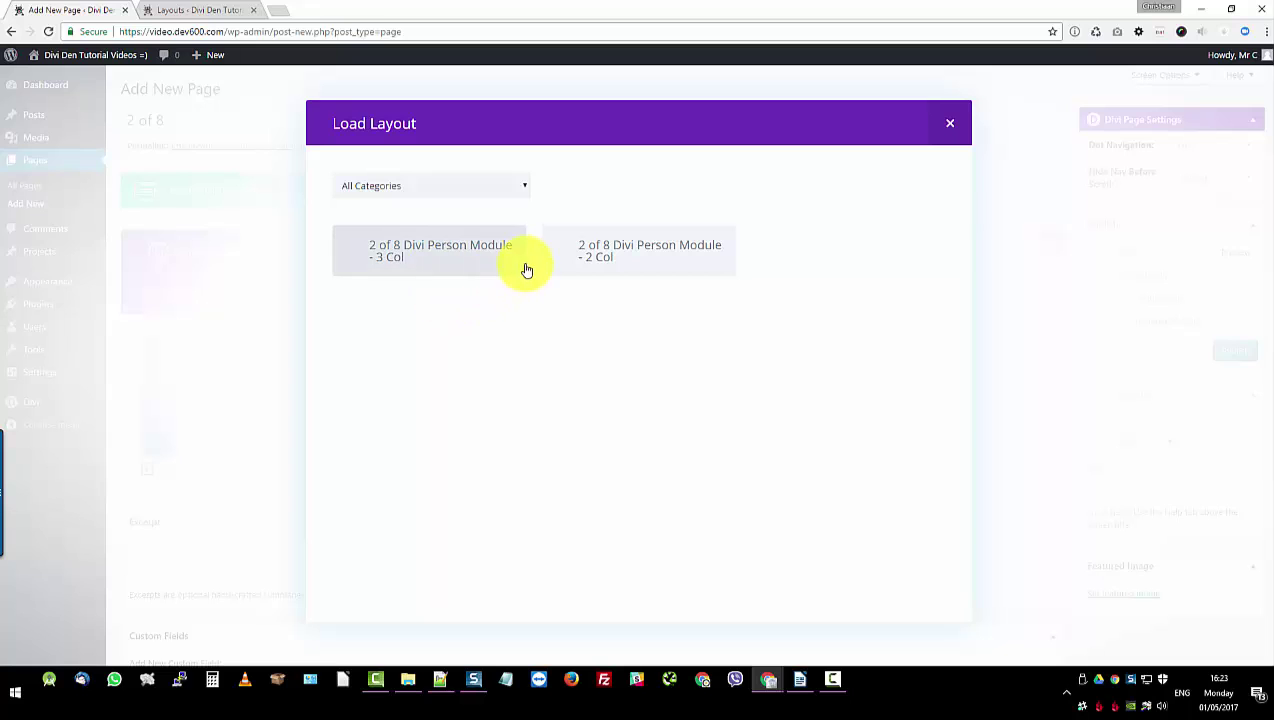
left_click(446, 257)
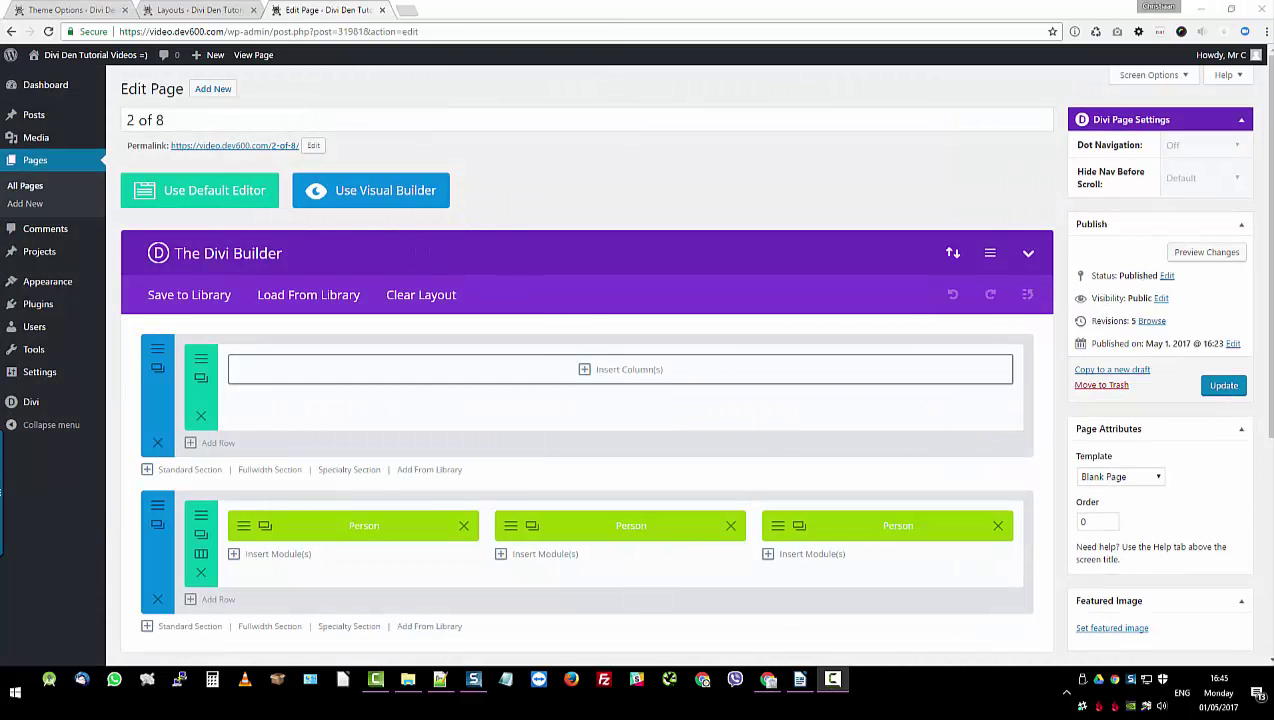
left_click(1224, 385)
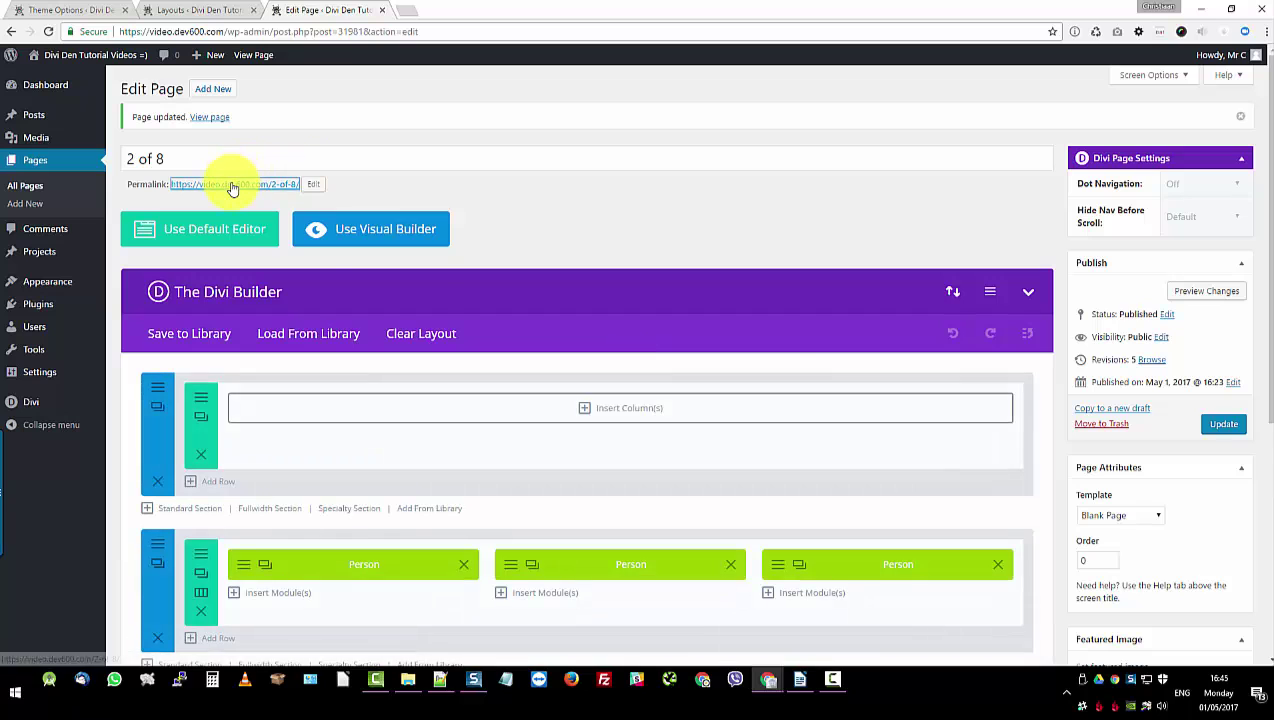
- Open the page's permalink in a new browser tab to view the person modules without their CSS styles
right_click(231, 184)
left_click(299, 193)
left_click(465, 12)
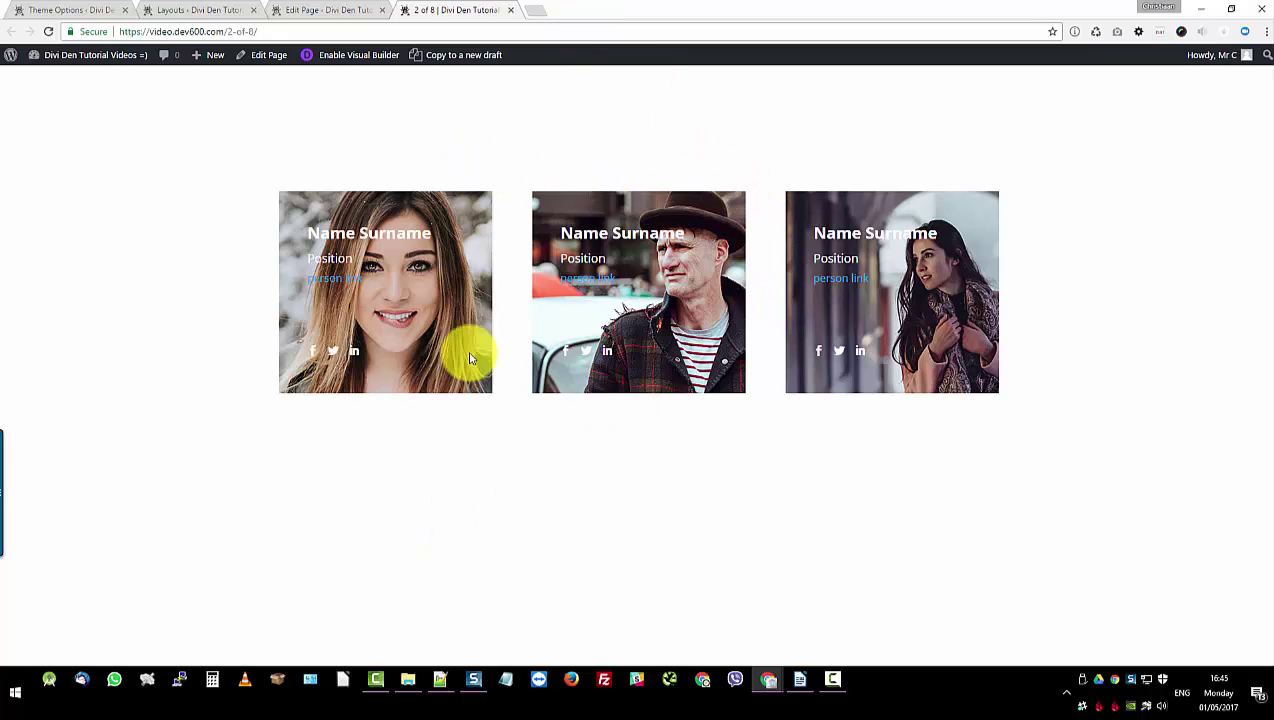
- Open the 2-of-8-divi-person-module CSS file from the layout kit folder in Notepad++
left_click(408, 679)
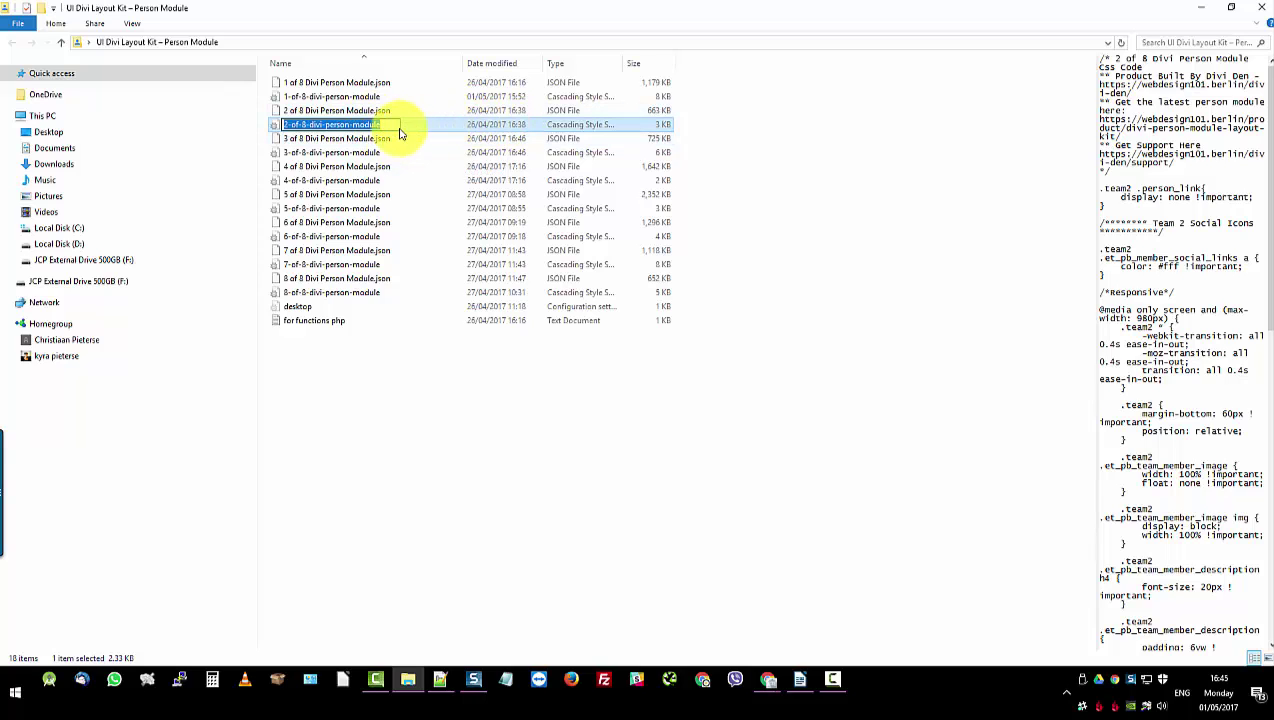
left_click(400, 137)
left_click(405, 125)
right_click(412, 128)
left_click(463, 166)
left_click(454, 260)
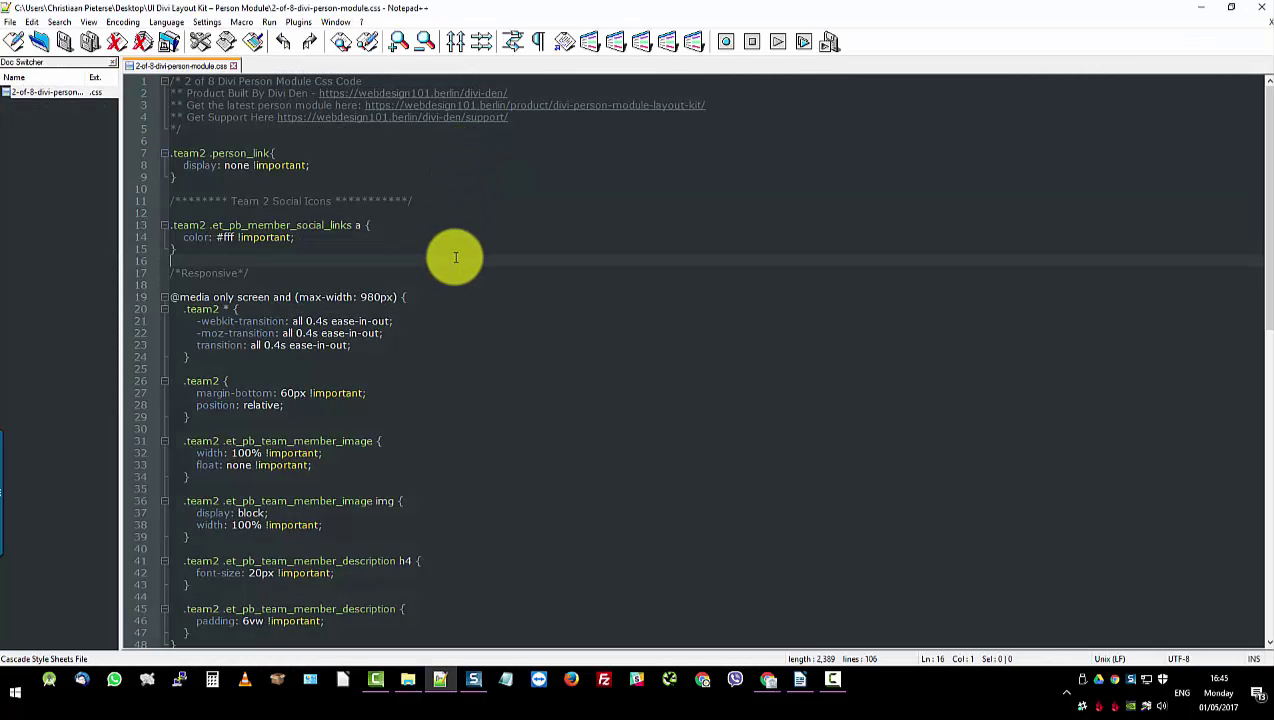
- Copy the entire contents of the stylesheet and minimize the editor and folder windows
key("ctrl+a")
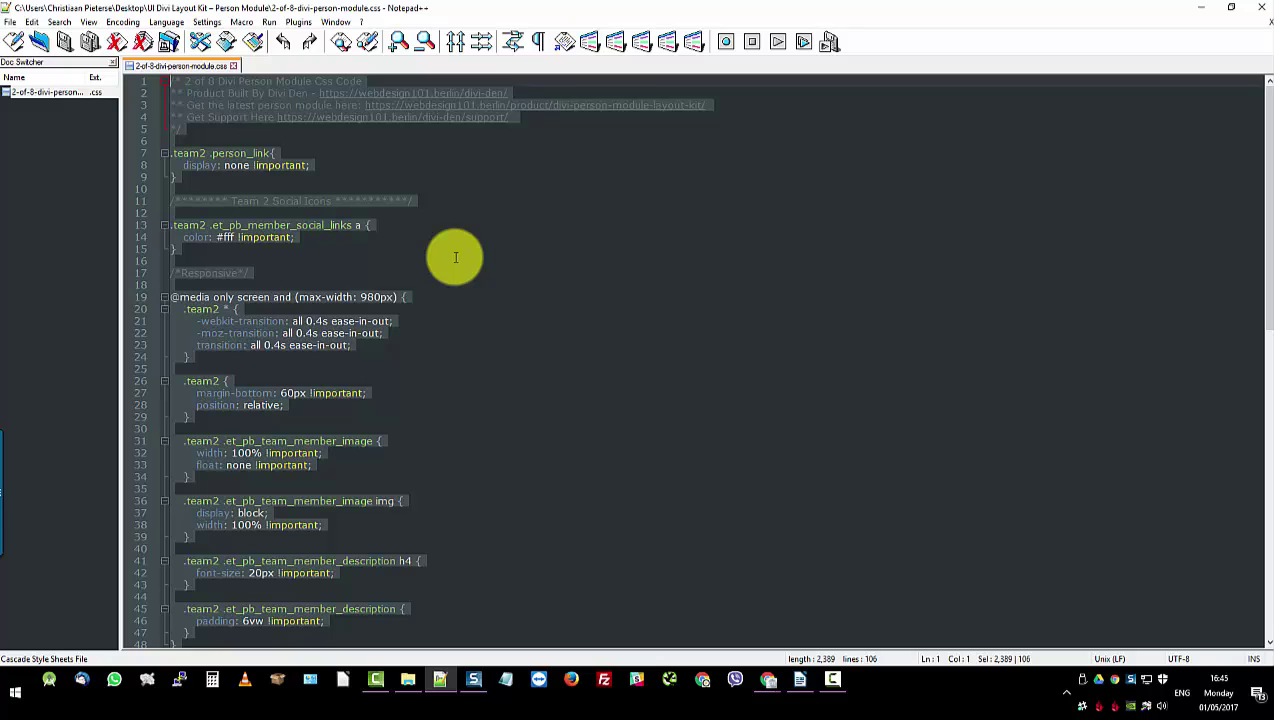
left_click(1201, 8)
left_click(1203, 8)
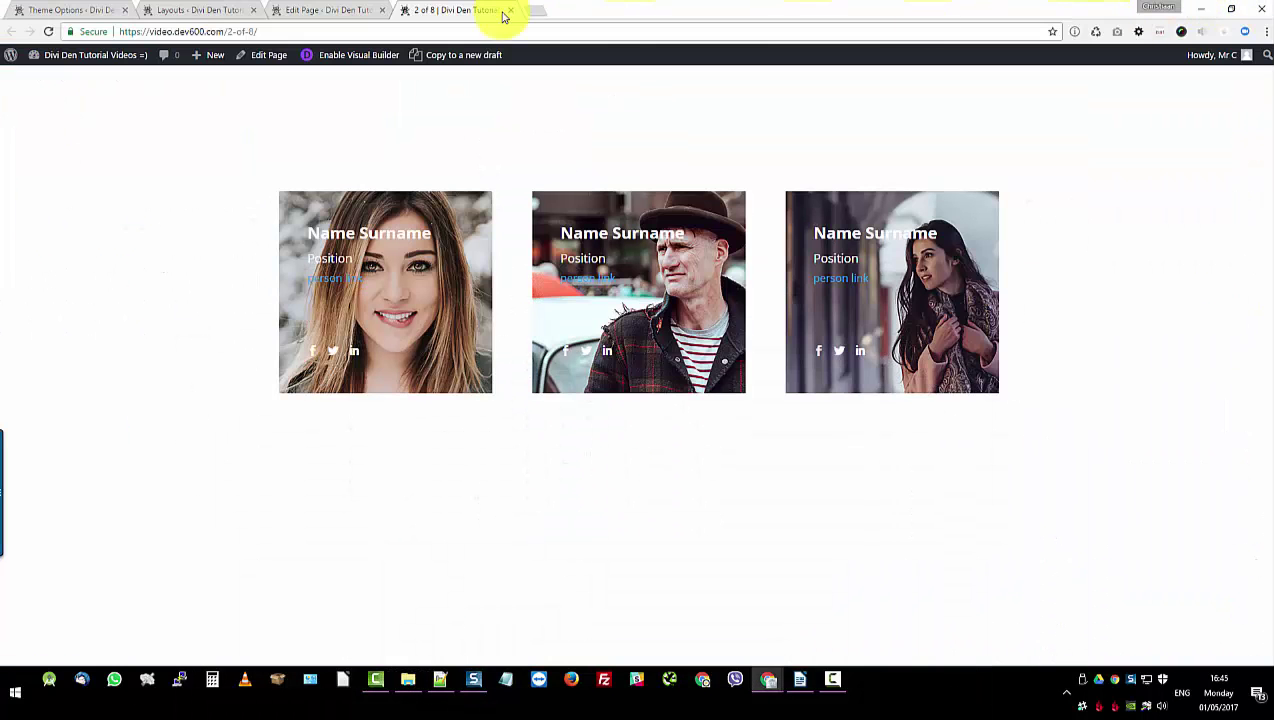
- Paste the copied stylesheet into the Custom CSS of the Divi Theme Options, save the changes and check the "2 of 8" page
left_click(60, 9)
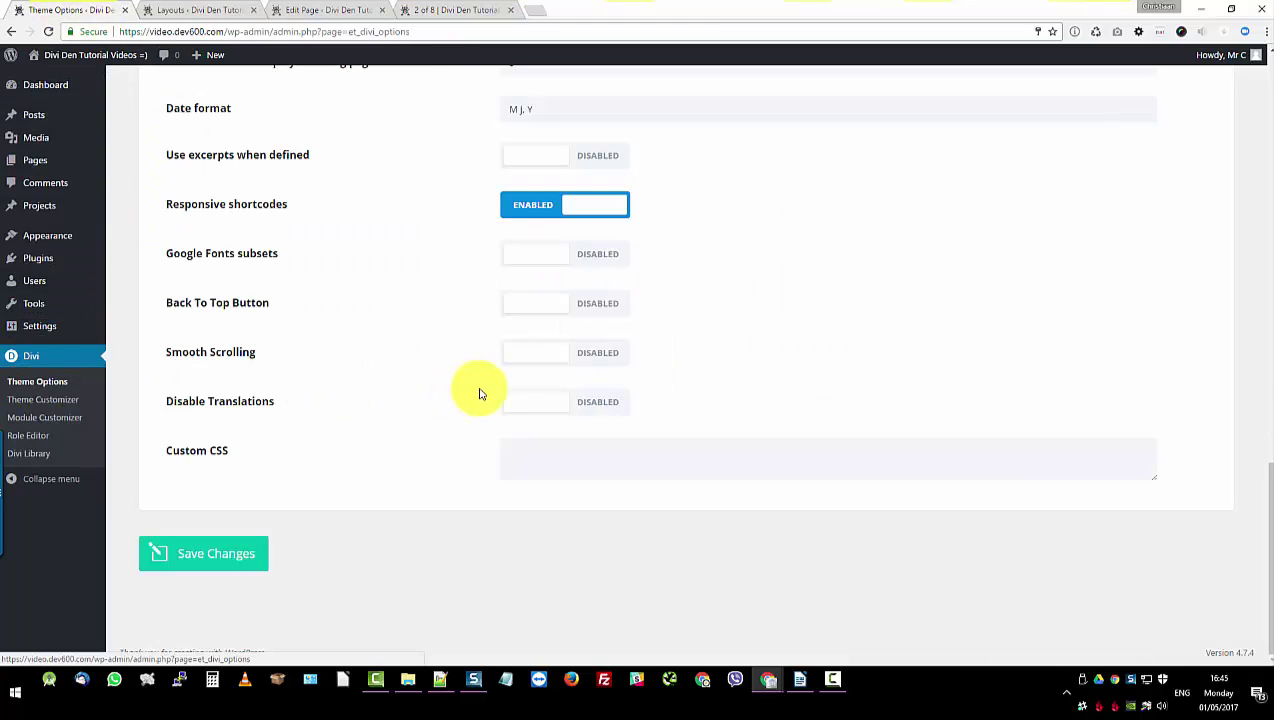
scroll(336, 139, "up", 3)
scroll(345, 150, "down", 3)
left_click(588, 450)
type(".team2:hover .et_pb_member_position:after{     width: 50%; }")
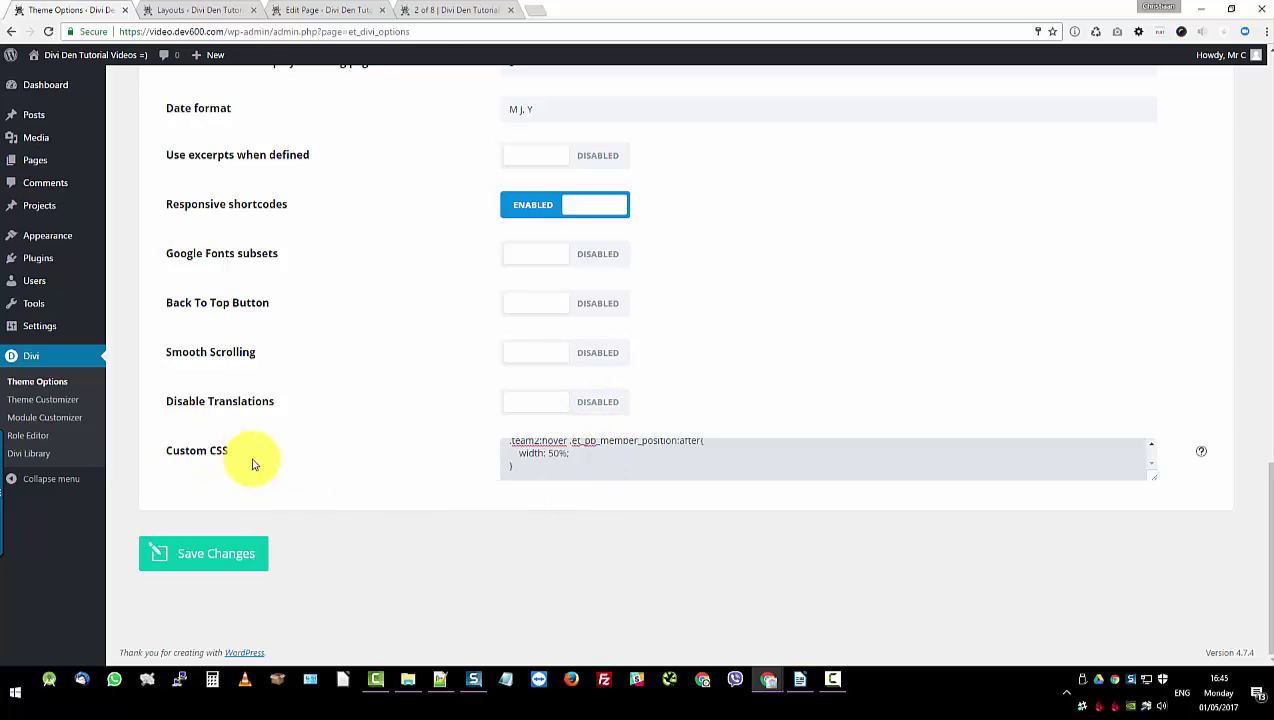
left_click(207, 555)
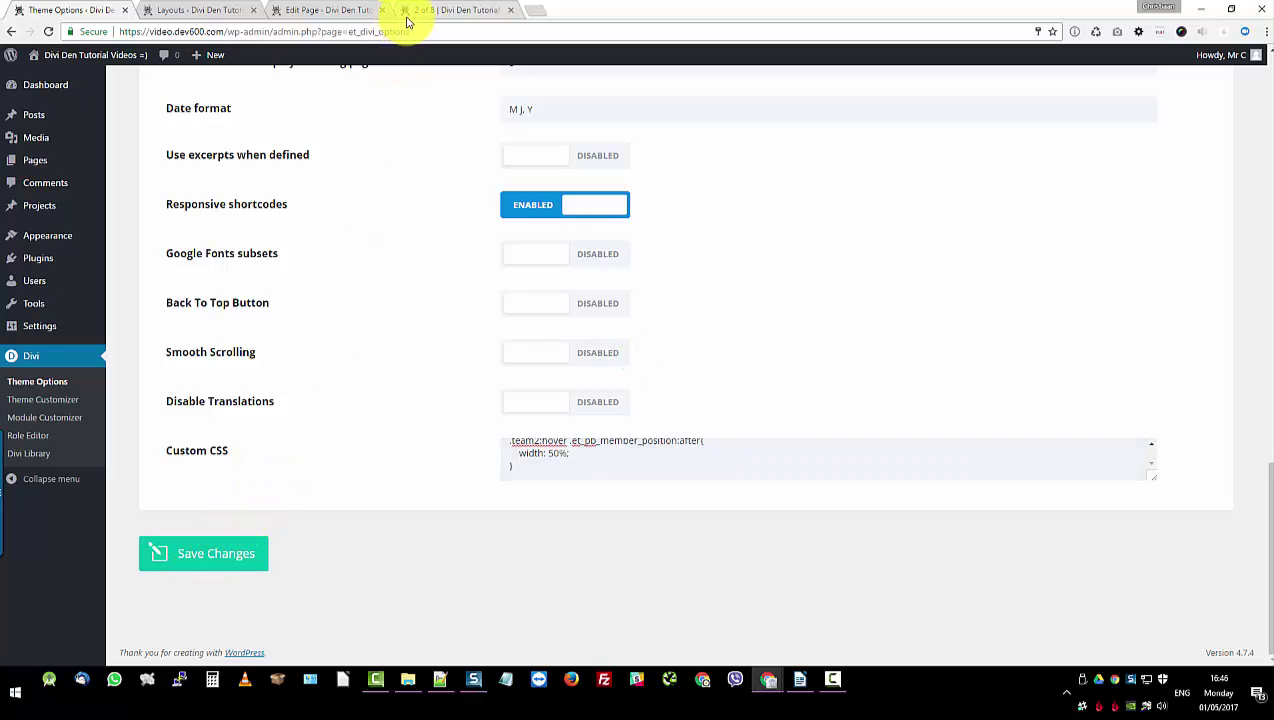
left_click(450, 12)
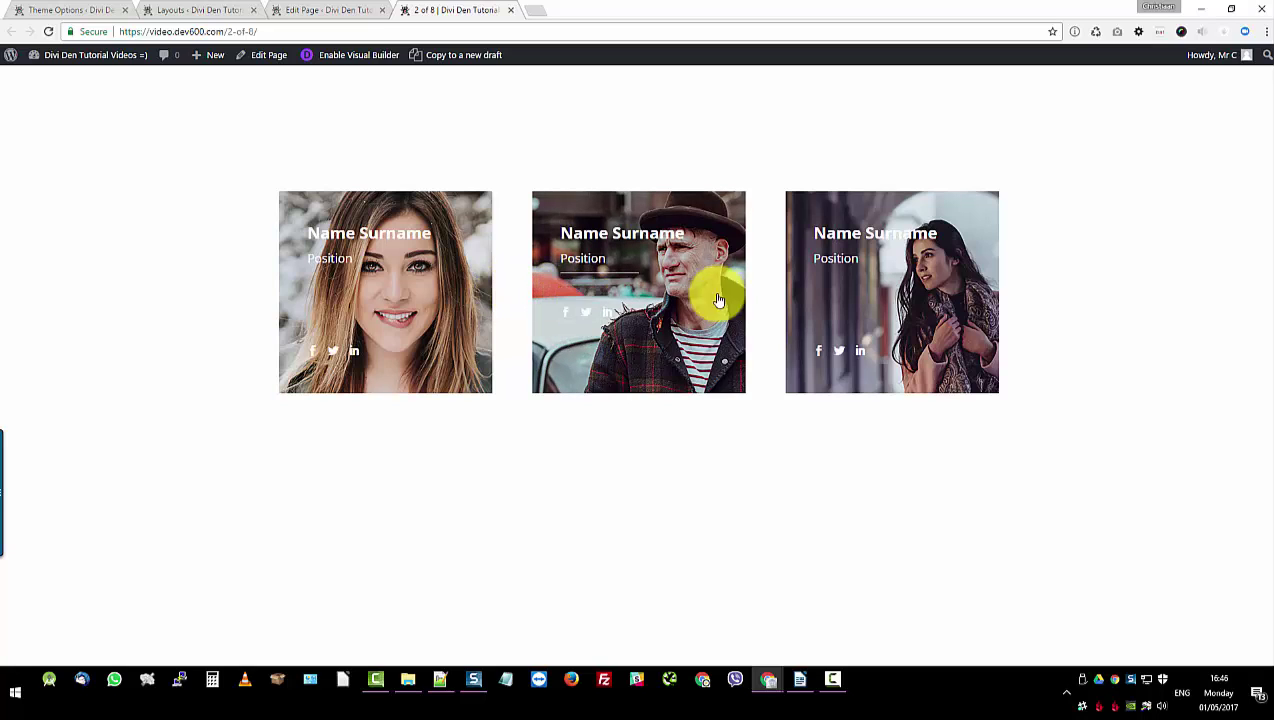
- Return to editing the "2 of 8" page and open the settings of the first Person module
left_click(343, 9)
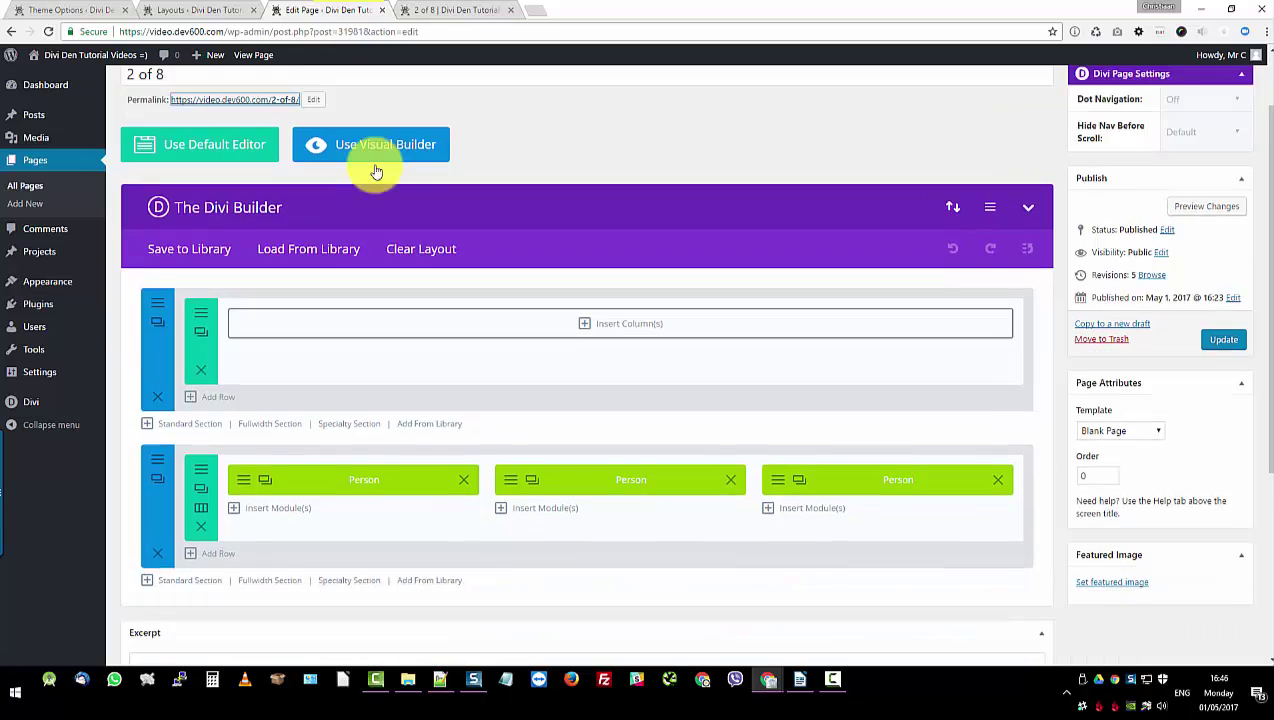
scroll(375, 165, "down", 2)
scroll(390, 178, "up", 2)
scroll(430, 195, "down", 1)
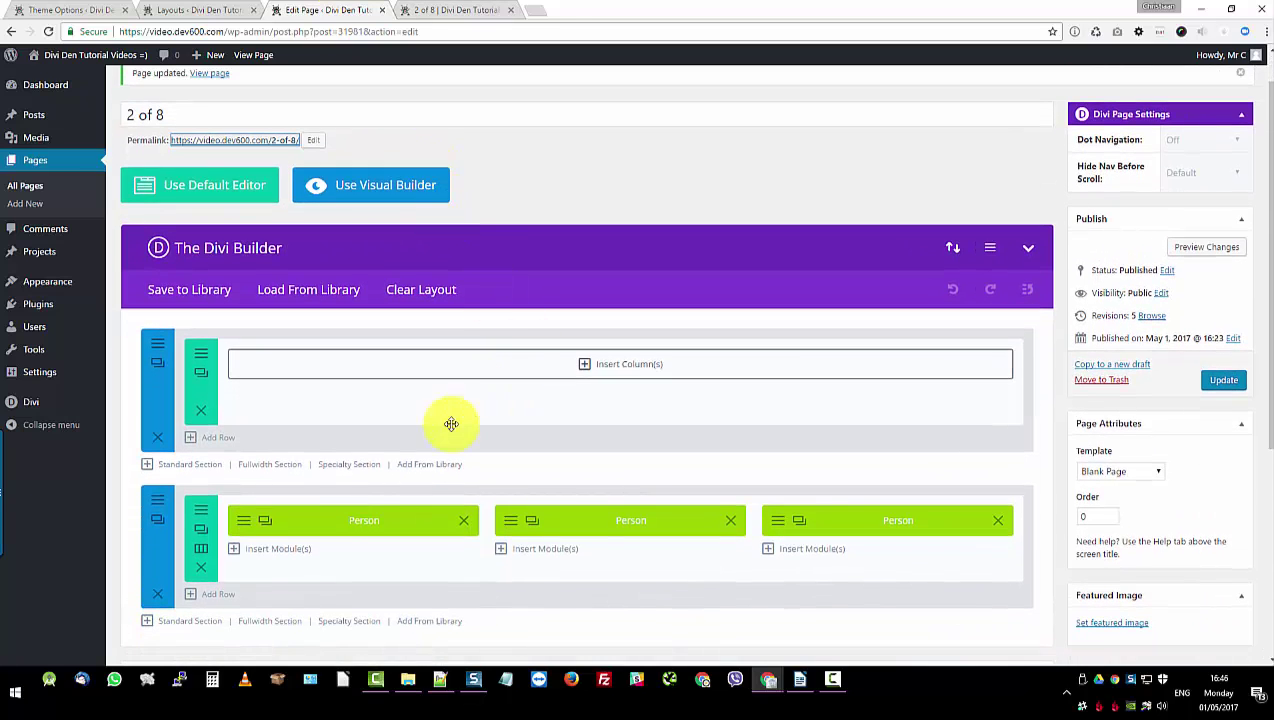
scroll(400, 418, "down", 1)
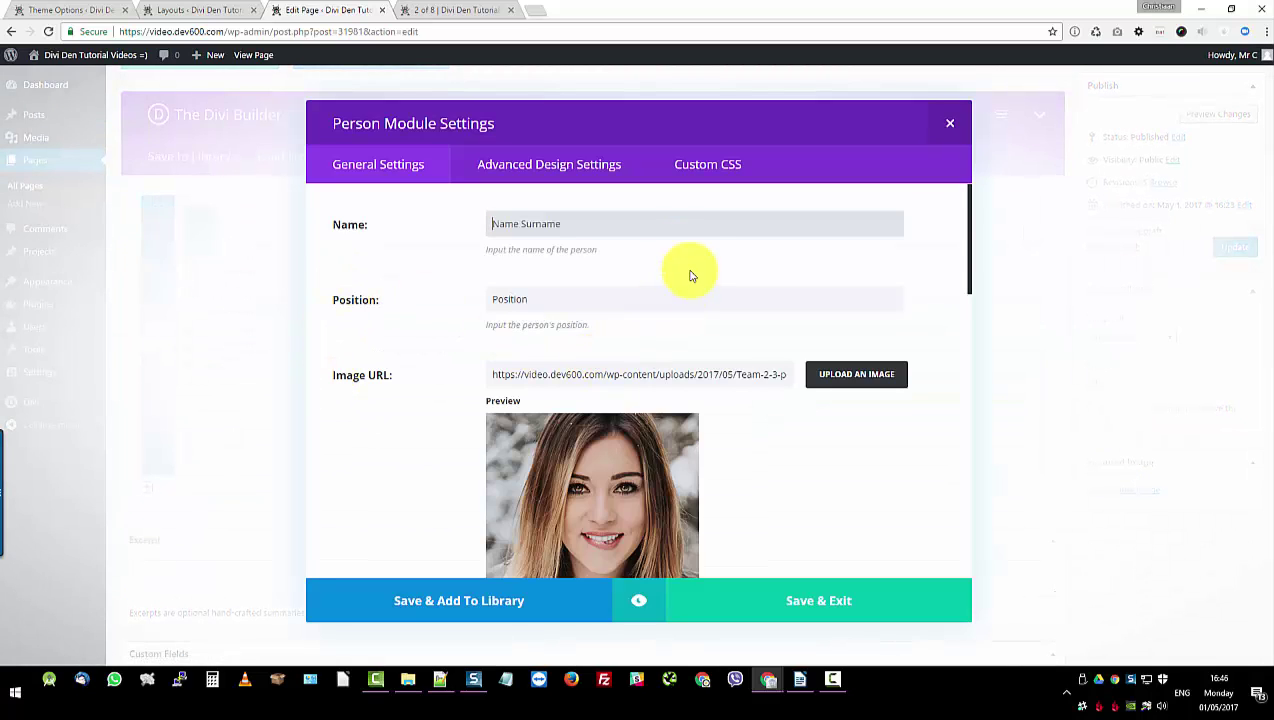
- Set the Person module's Text Color to Dark and look through its remaining general settings
scroll(688, 263, "down", 5)
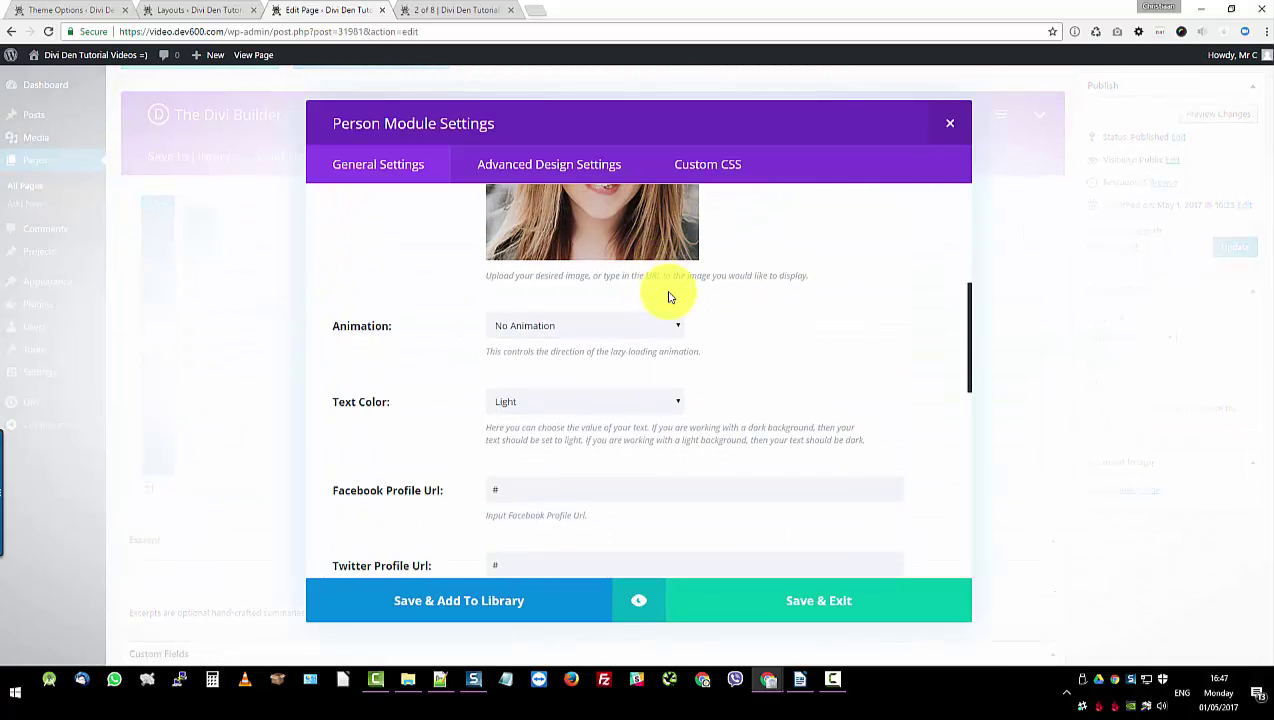
scroll(669, 297, "down", 1)
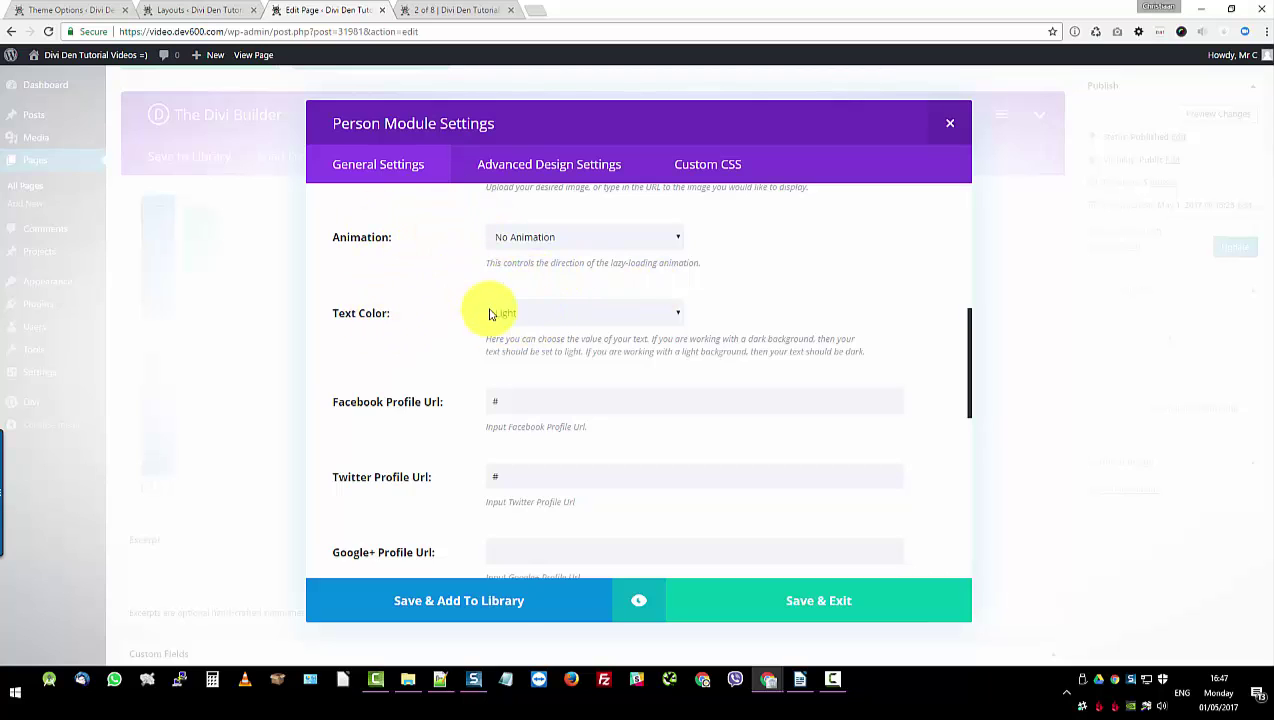
left_click(560, 314)
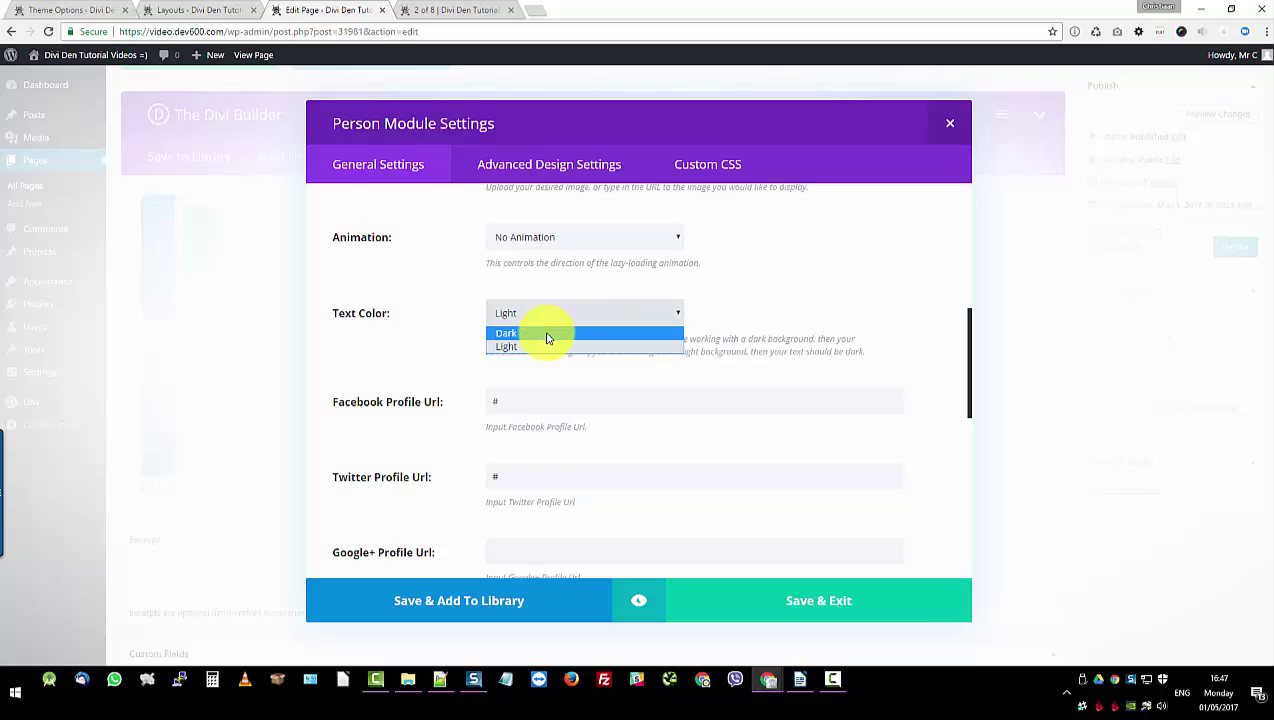
left_click(547, 334)
scroll(541, 332, "down", 1)
scroll(434, 314, "down", 1)
scroll(434, 314, "down", 2)
scroll(441, 299, "up", 3)
scroll(444, 293, "up", 5)
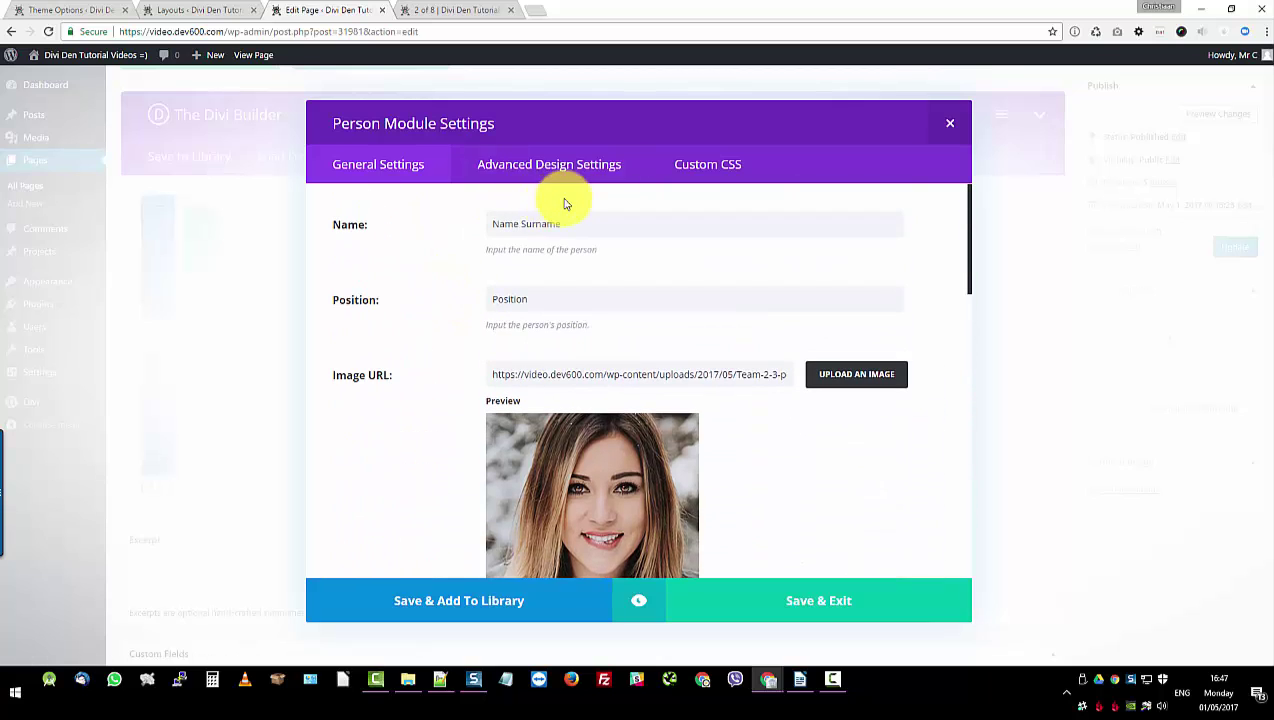
- Look up the Icon Color's hex code in the advanced design settings and note #fff on its own line above the stylesheet's first rule
left_click(540, 172)
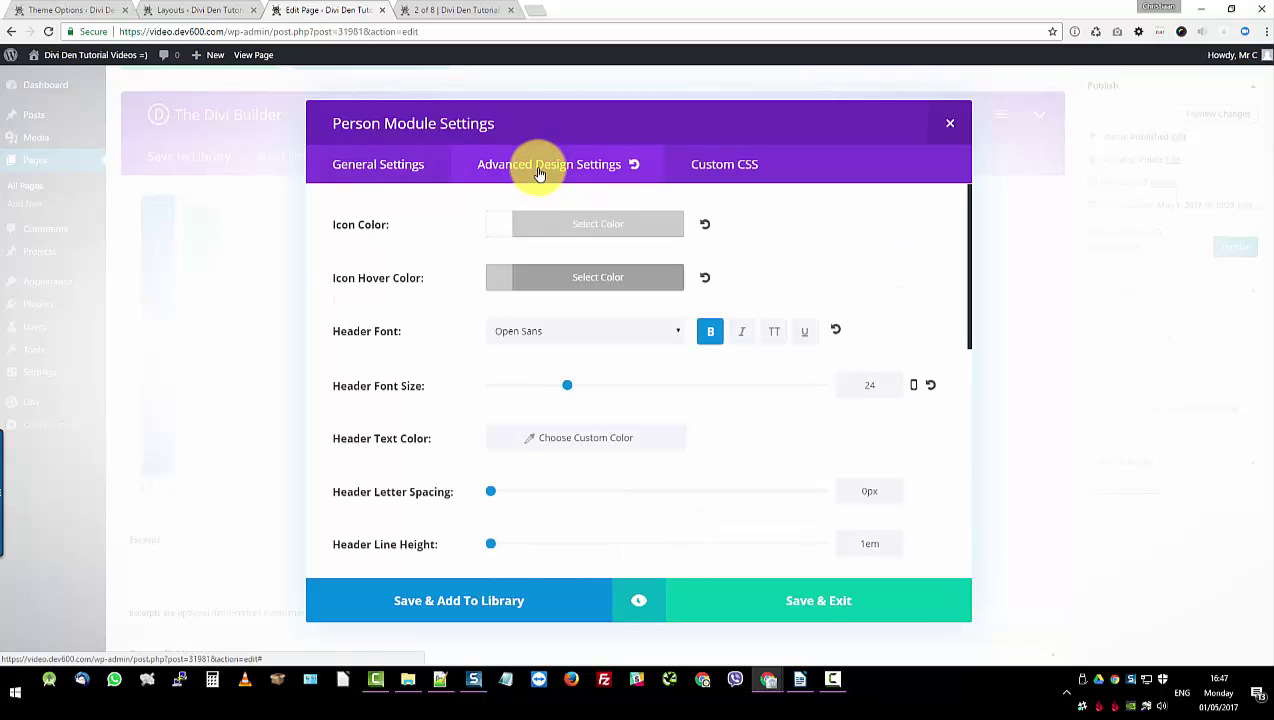
left_click(618, 227)
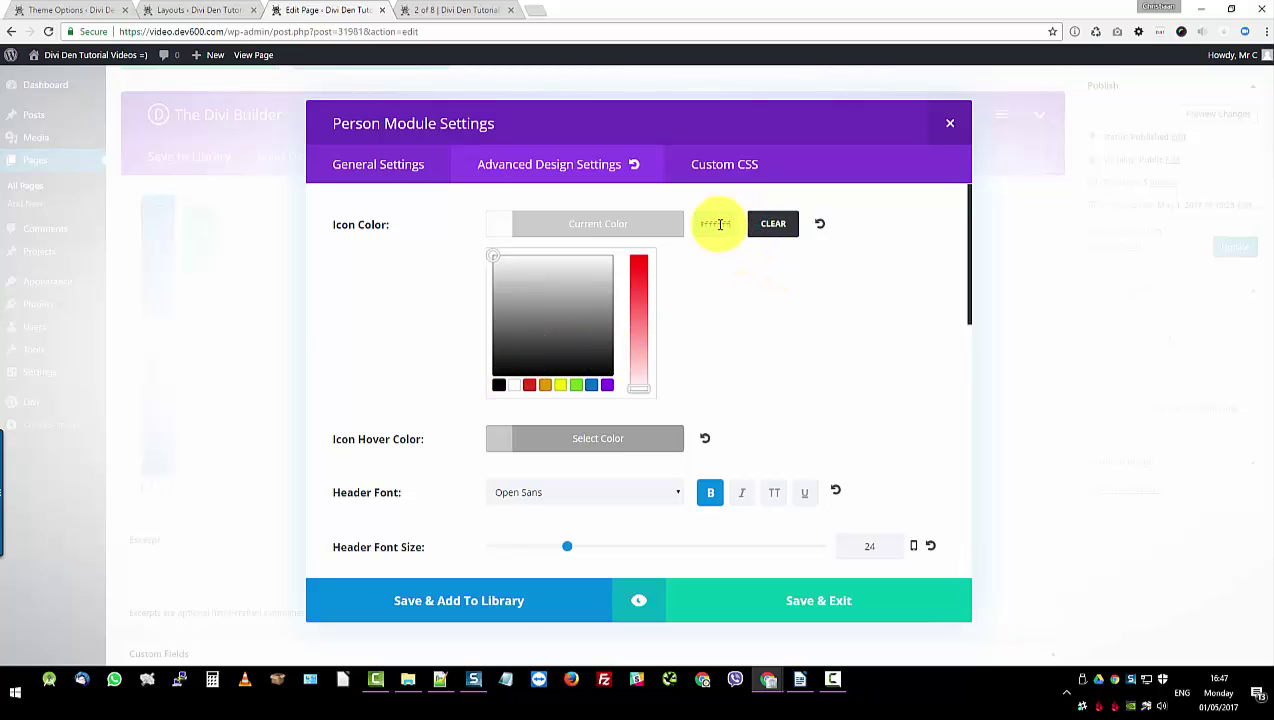
left_click_drag(717, 224, 648, 227)
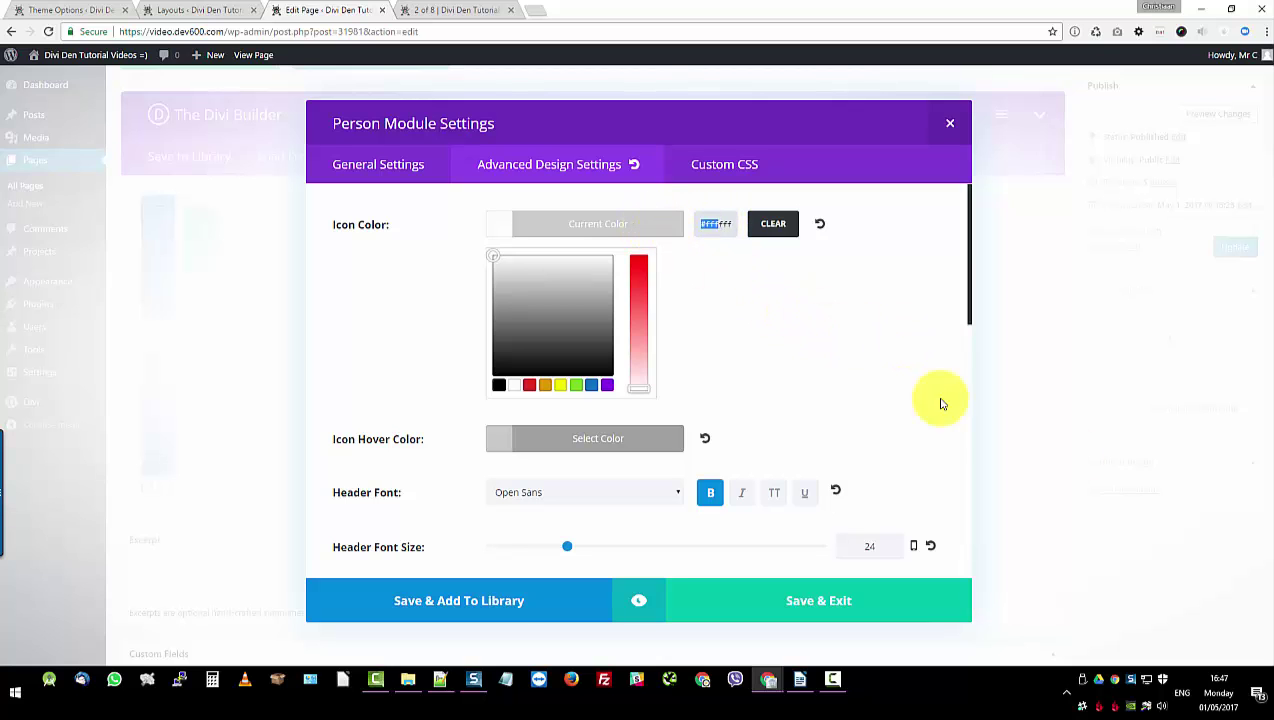
left_click(440, 679)
left_click(200, 142)
key("Return")
key("Return")
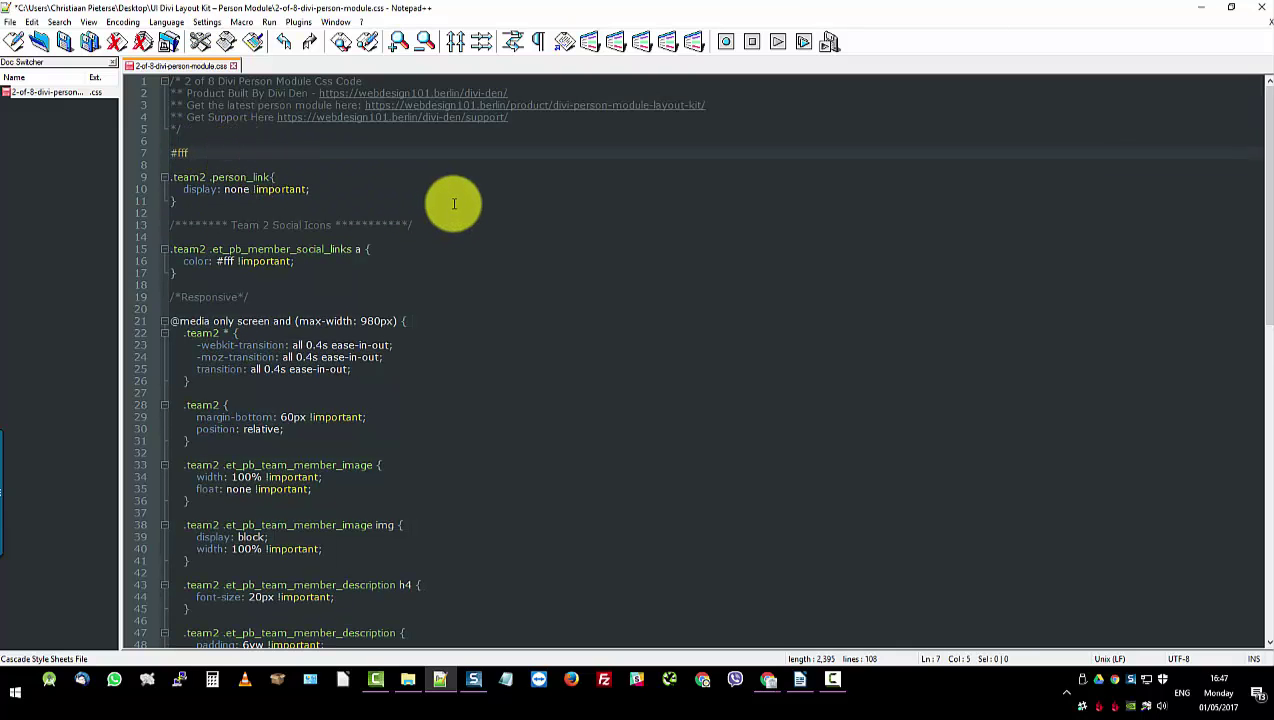
key("alt+Tab")
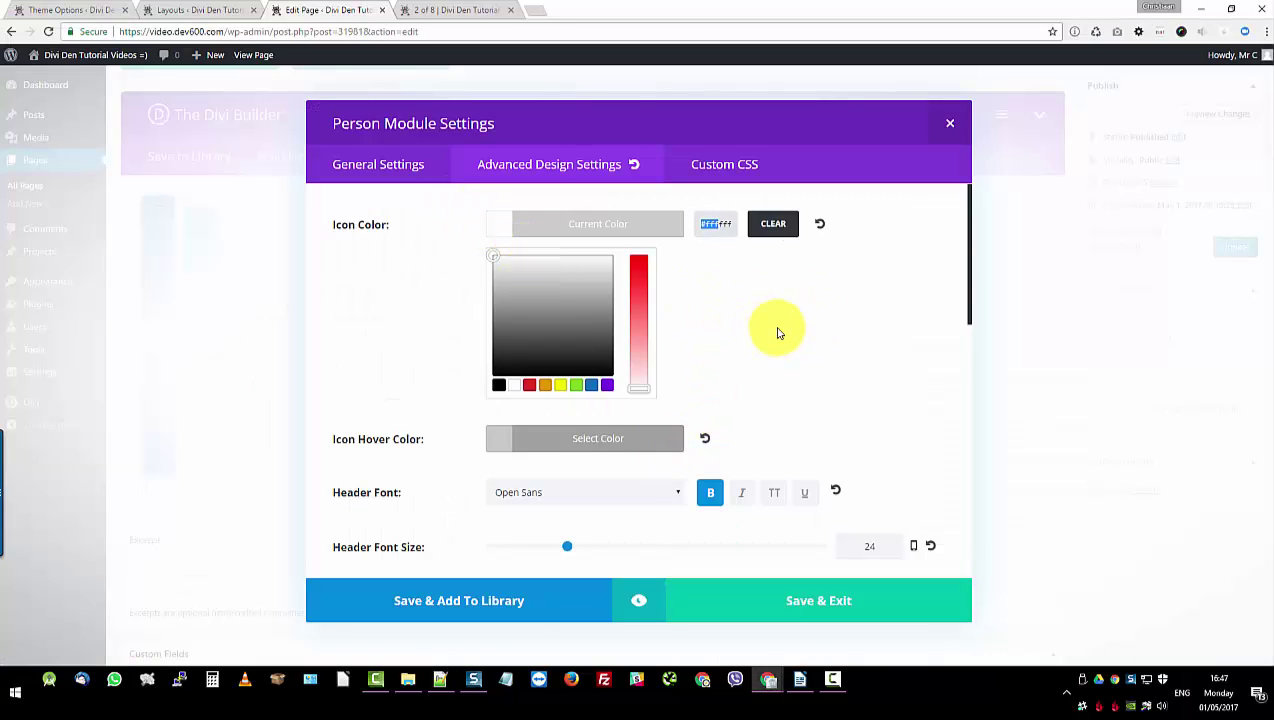
left_click(742, 273)
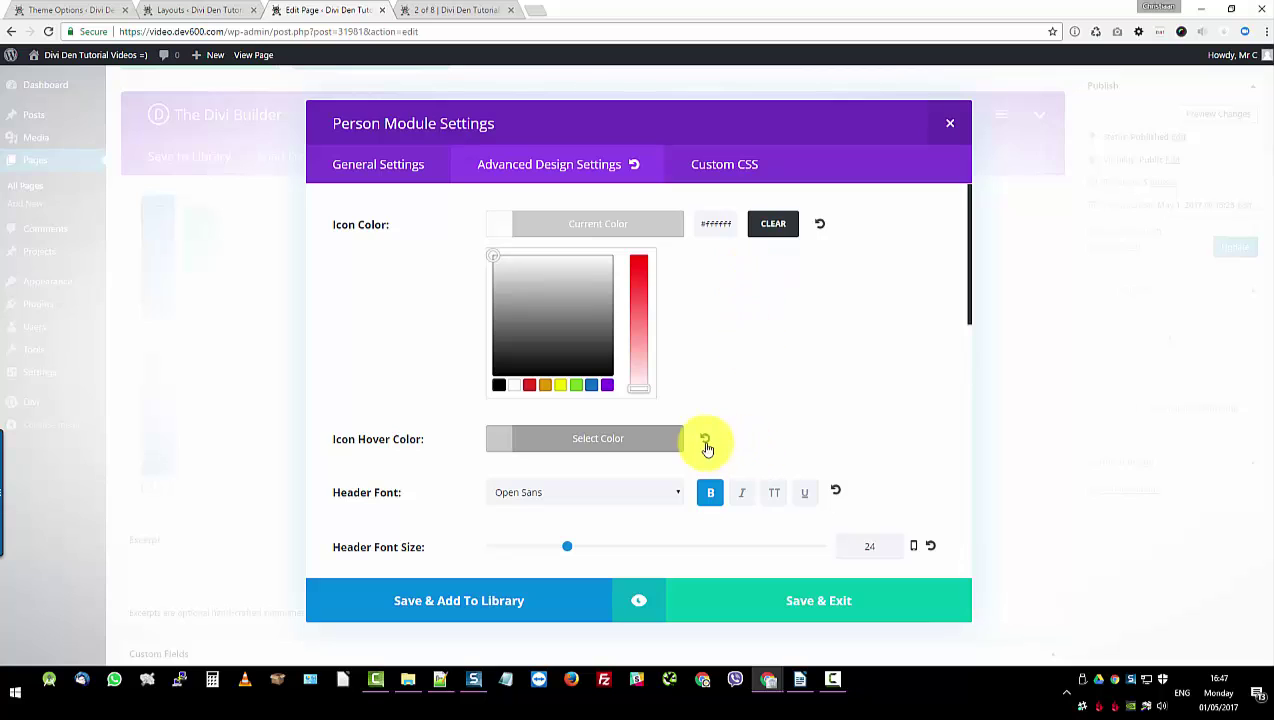
- Set the Icon Hover Color to black (#000000) and raise the saturation of its colour picker
left_click(622, 443)
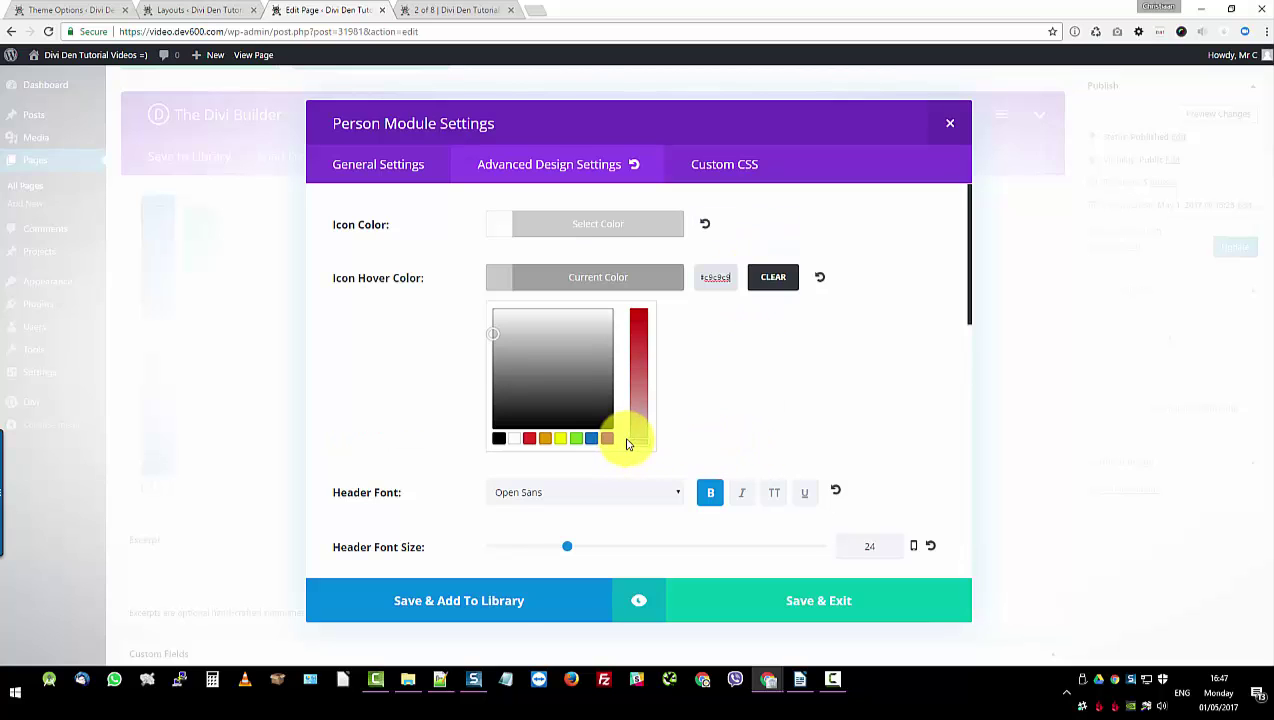
left_click(499, 441)
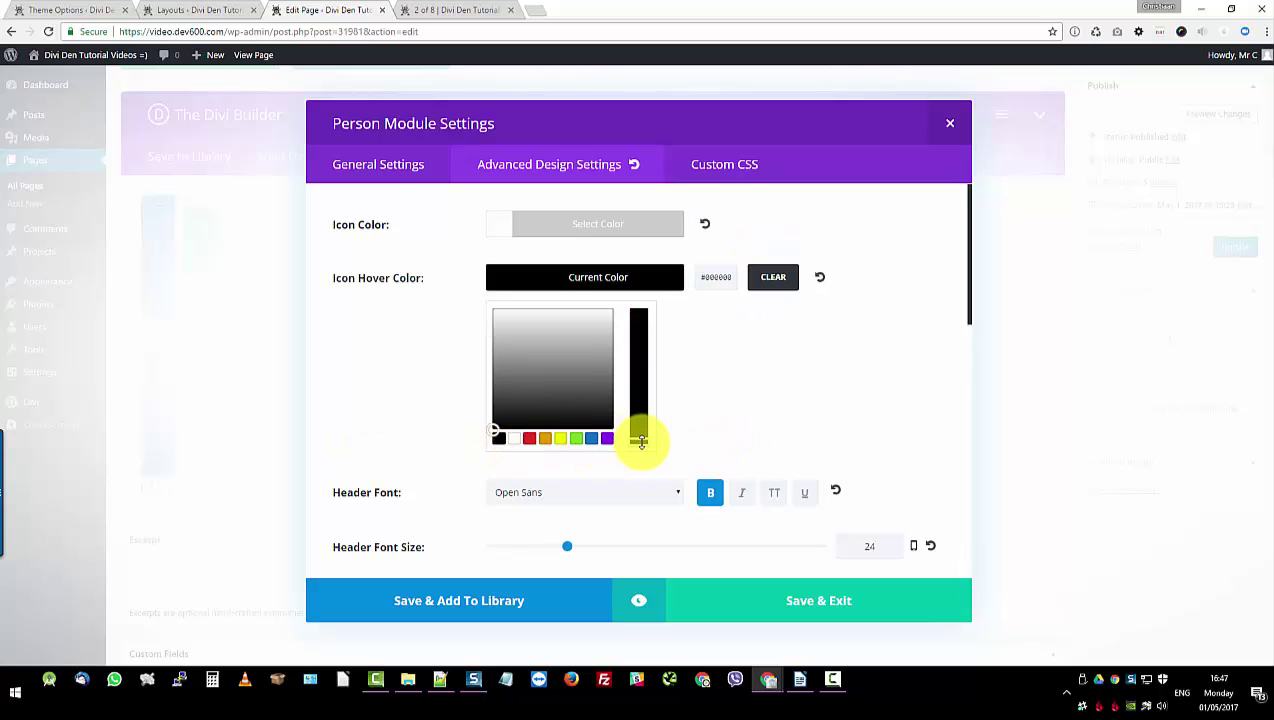
left_click_drag(640, 441, 638, 378)
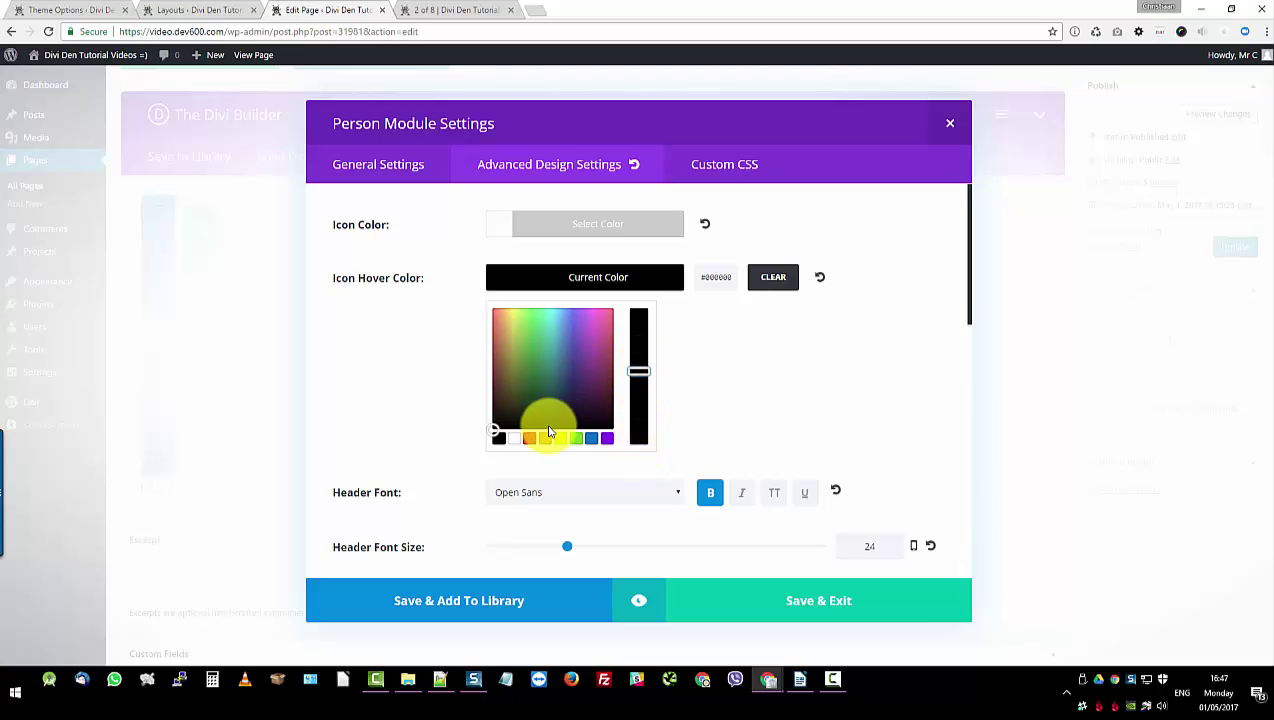
left_click(640, 372)
left_click_drag(643, 362, 648, 331)
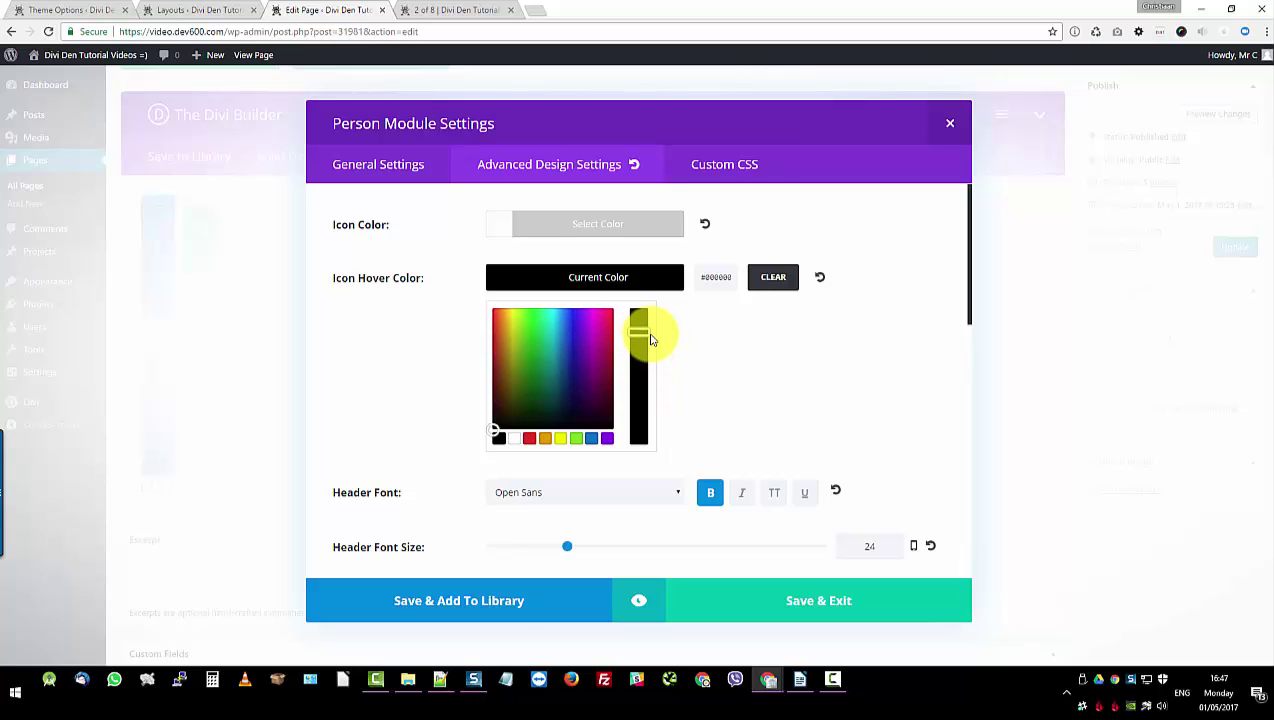
- Set the Icon Color to black (#000000) and the Icon Hover Color to dark red (#6b0000)
left_click(628, 226)
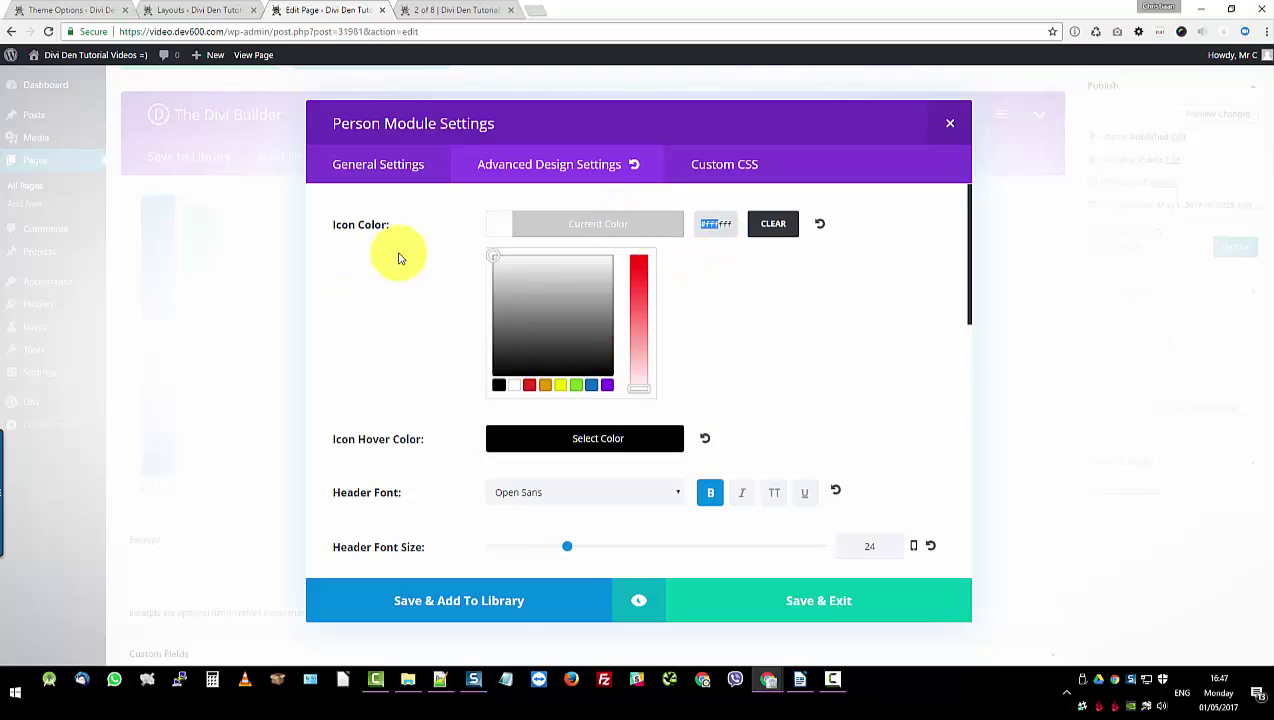
left_click(498, 385)
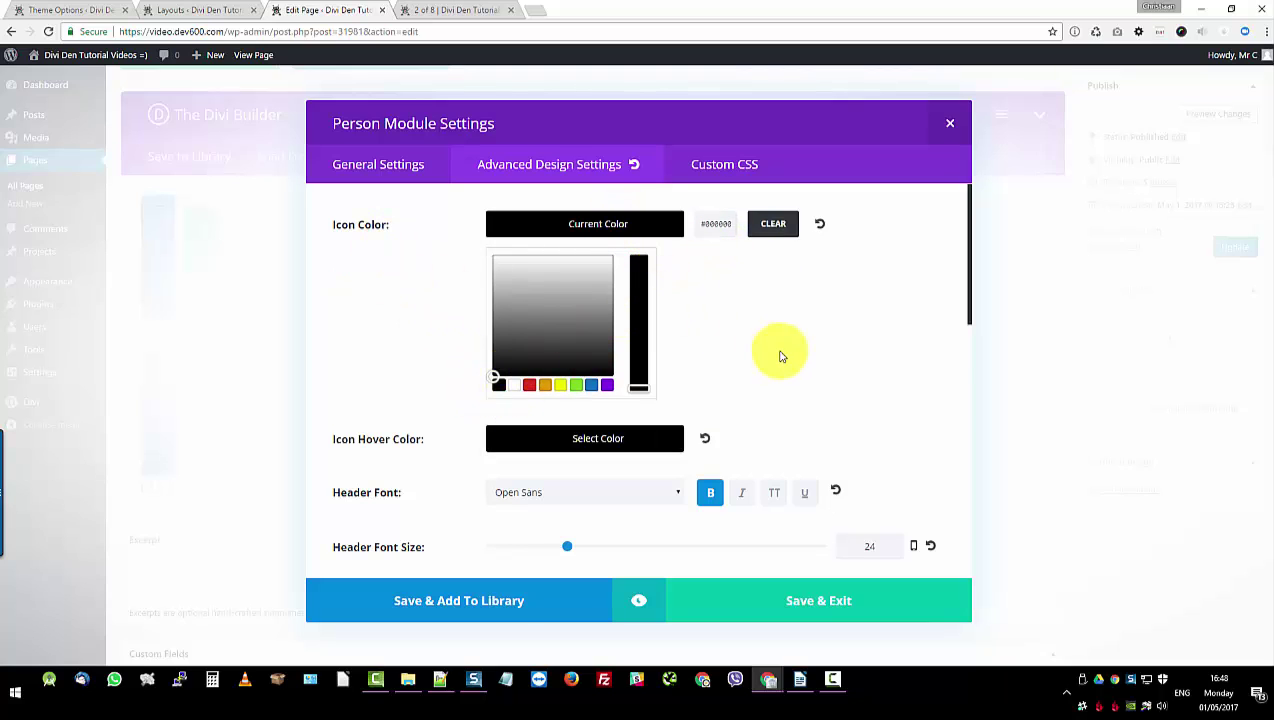
left_click(597, 440)
left_click_drag(645, 334, 645, 341)
mouse_move(494, 431)
left_mouse_down()
mouse_move(500, 358)
mouse_move(498, 401)
mouse_move(496, 378)
left_mouse_up()
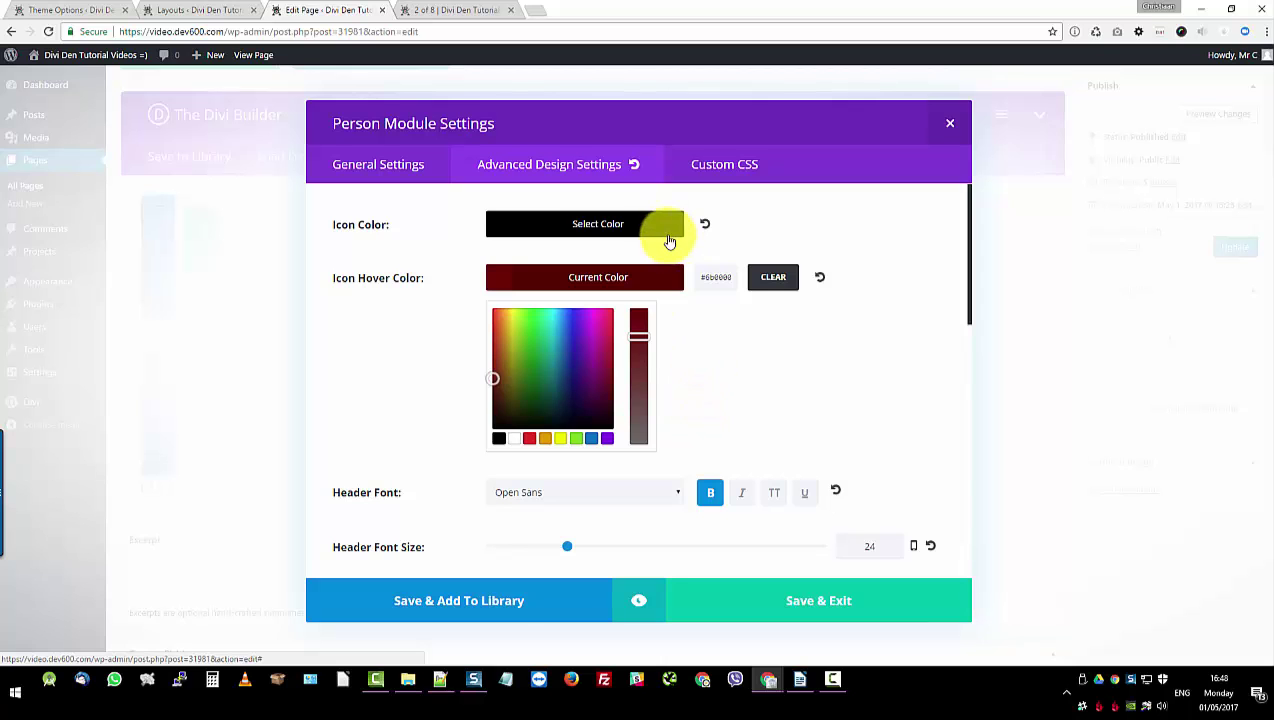
- Set the Person module's Header Text Color to black (#000000)
scroll(704, 392, "down", 2)
scroll(704, 392, "down", 4)
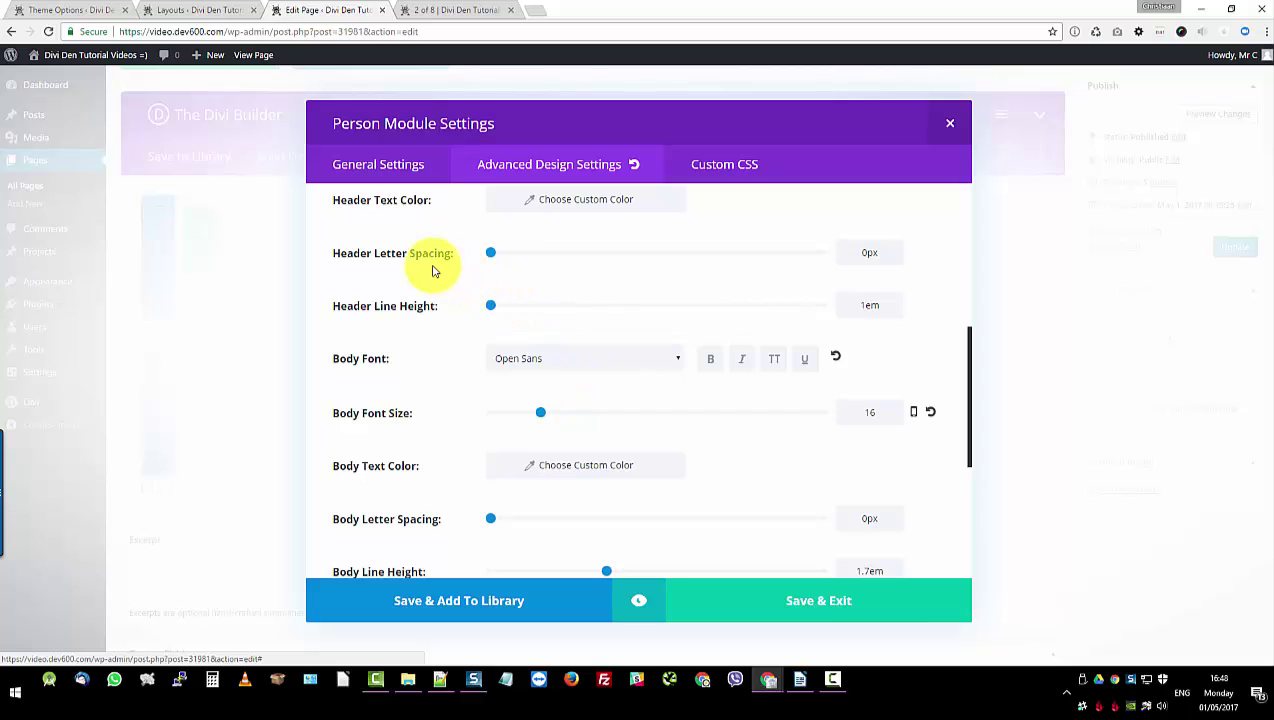
scroll(434, 270, "up", 1)
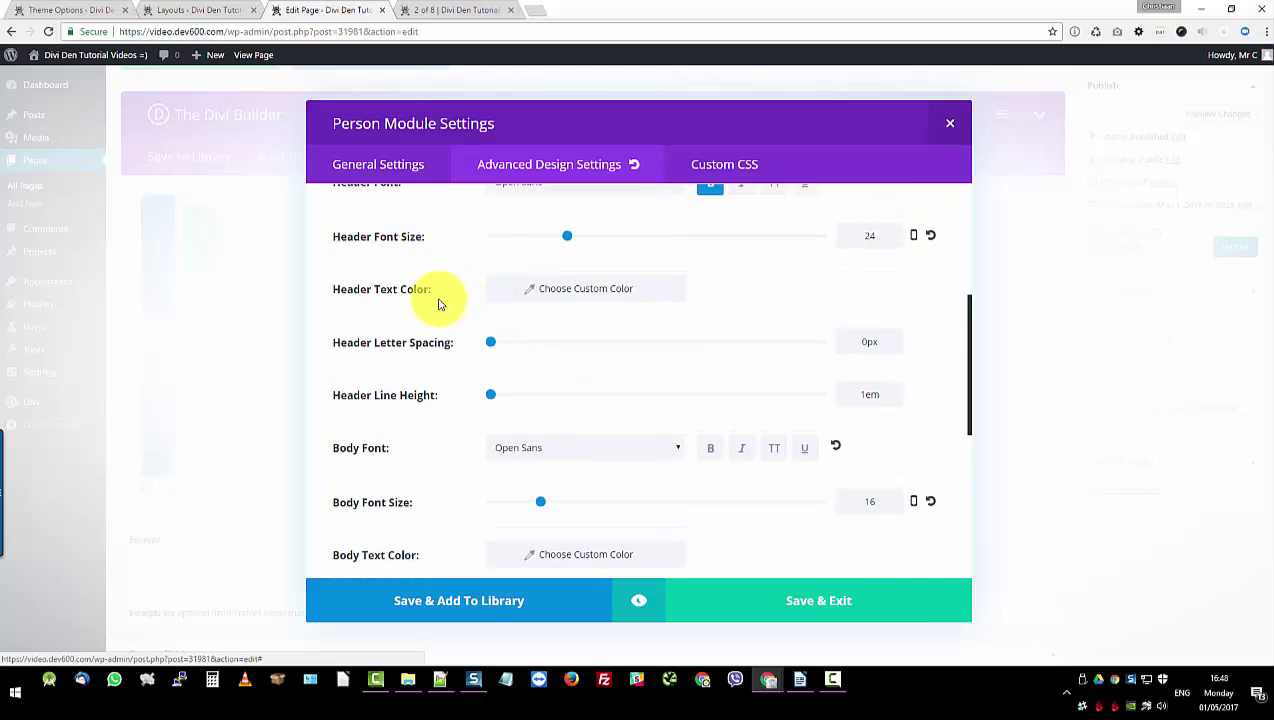
left_click(557, 290)
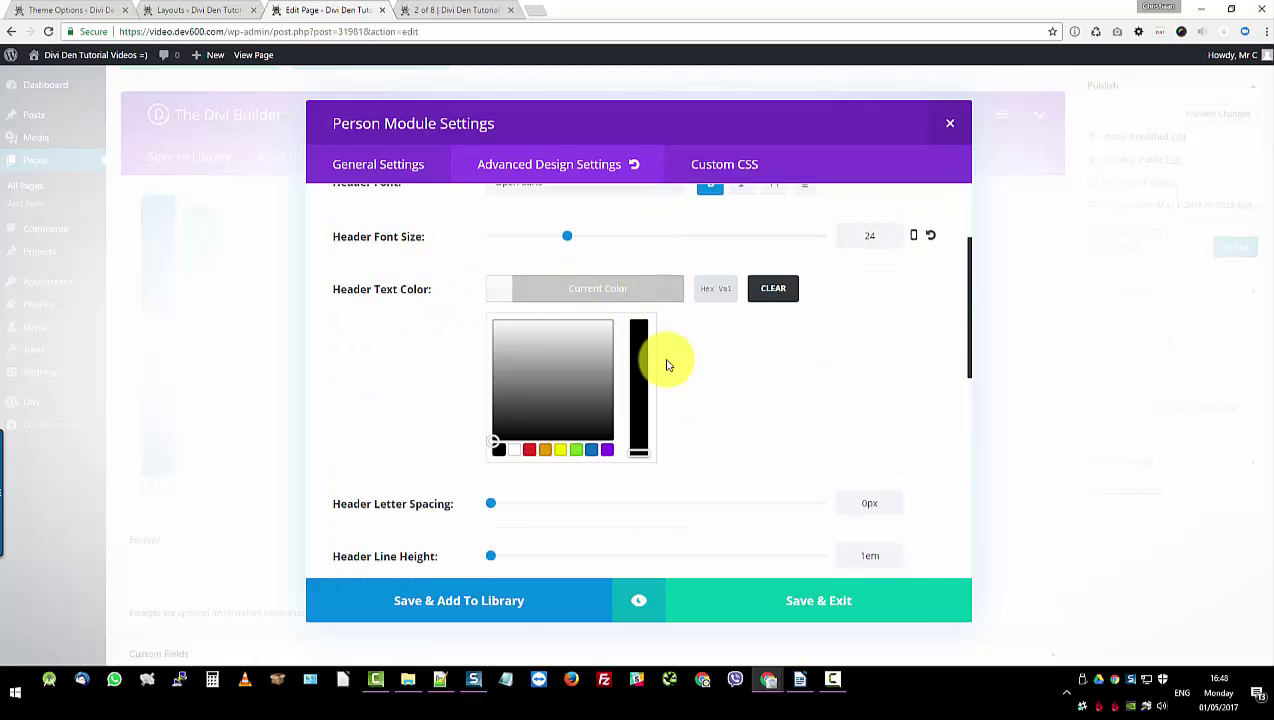
left_click(500, 455)
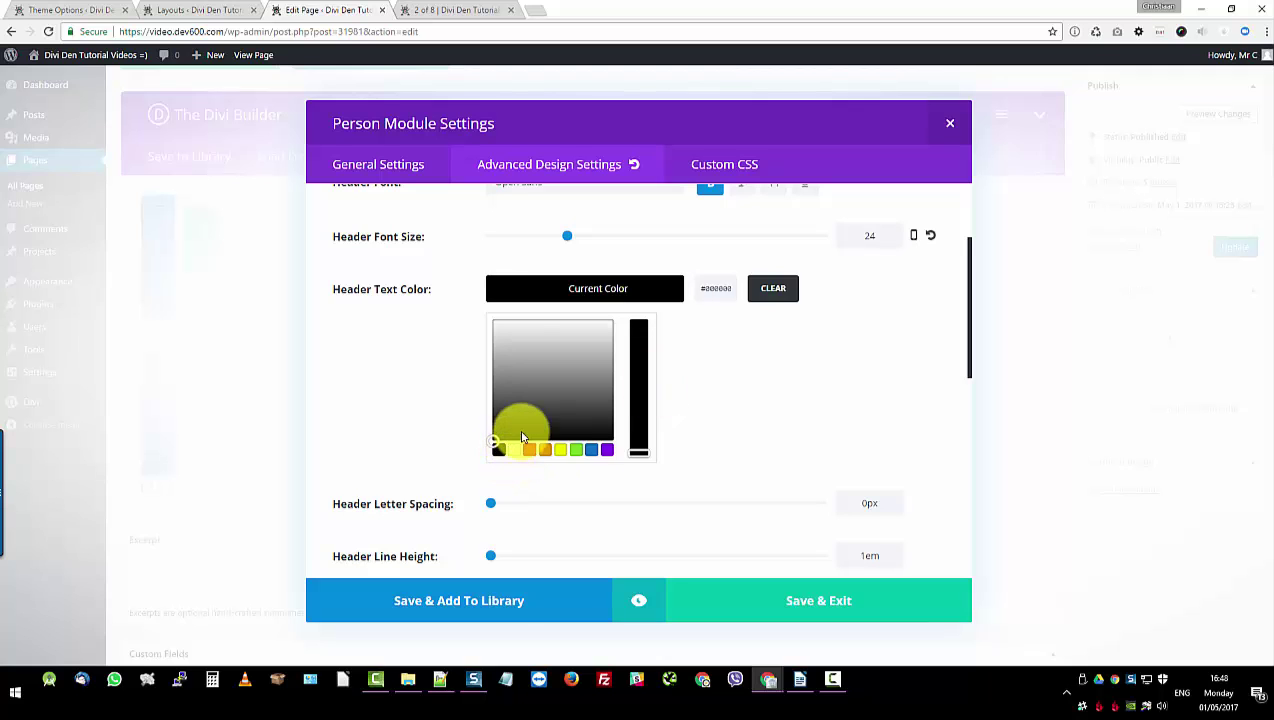
left_click(420, 393)
- Set the Person module's Body Text Color to black
scroll(420, 391, "down", 1)
scroll(420, 370, "down", 1)
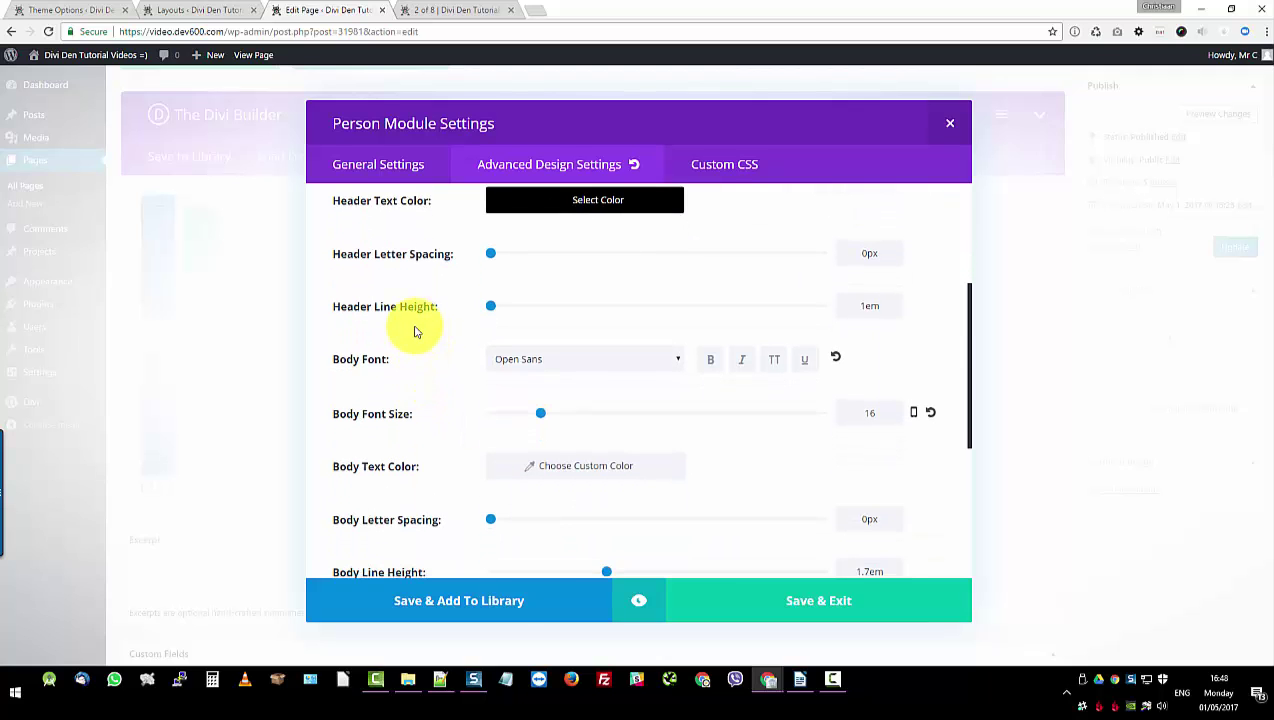
scroll(412, 328, "down", 2)
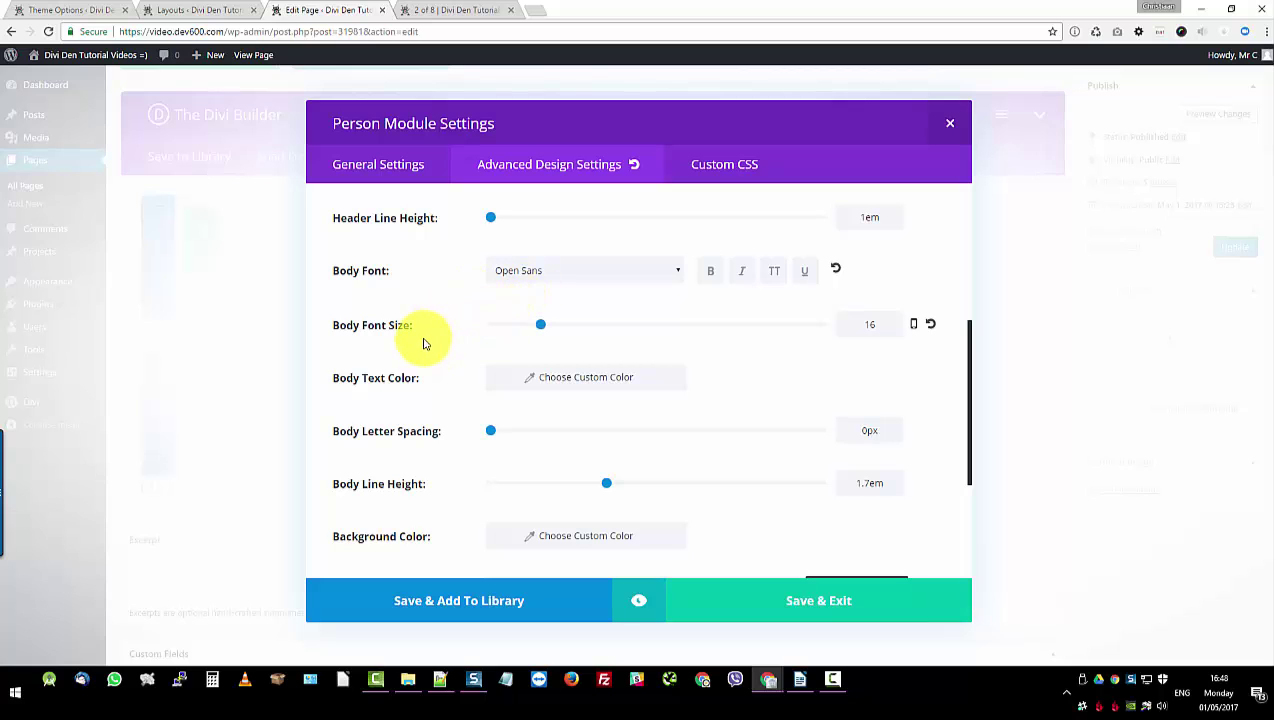
left_click(565, 379)
scroll(512, 491, "down", 1)
left_click(499, 494)
left_click(826, 446)
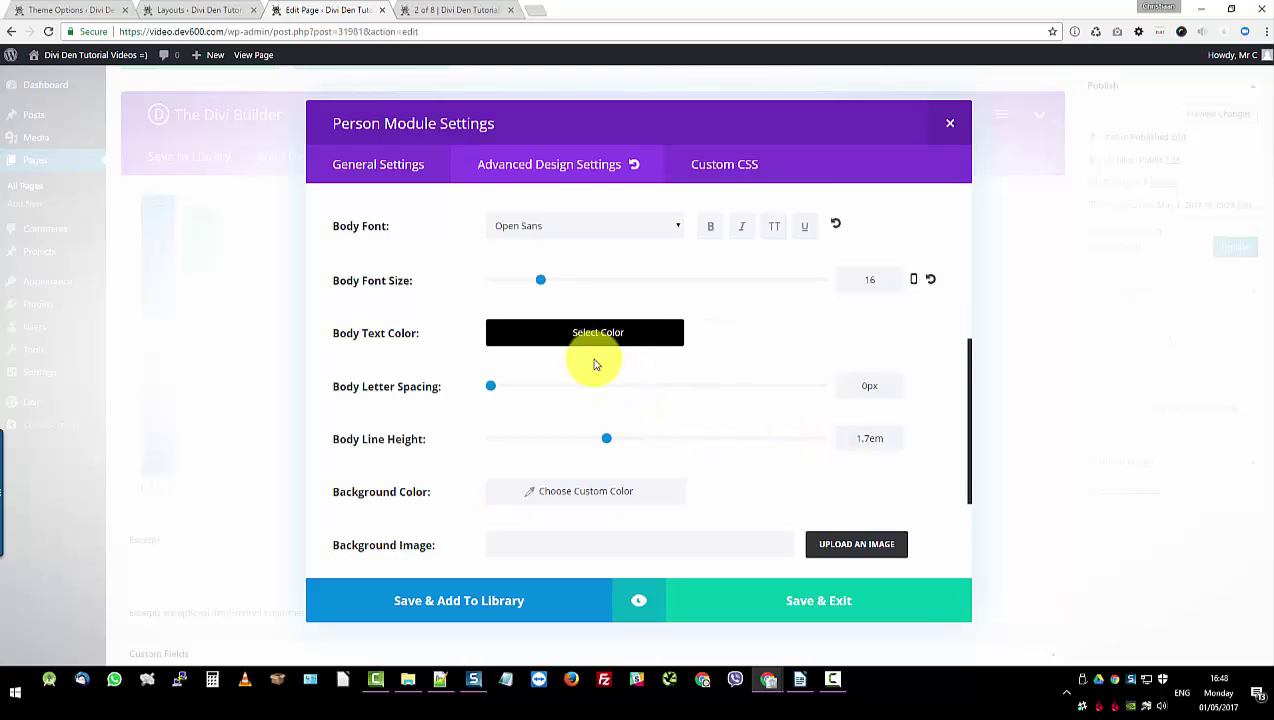
- Save the module to the library as the global item "12 of 8", leaving its general settings out of the selective sync
scroll(592, 364, "down", 3)
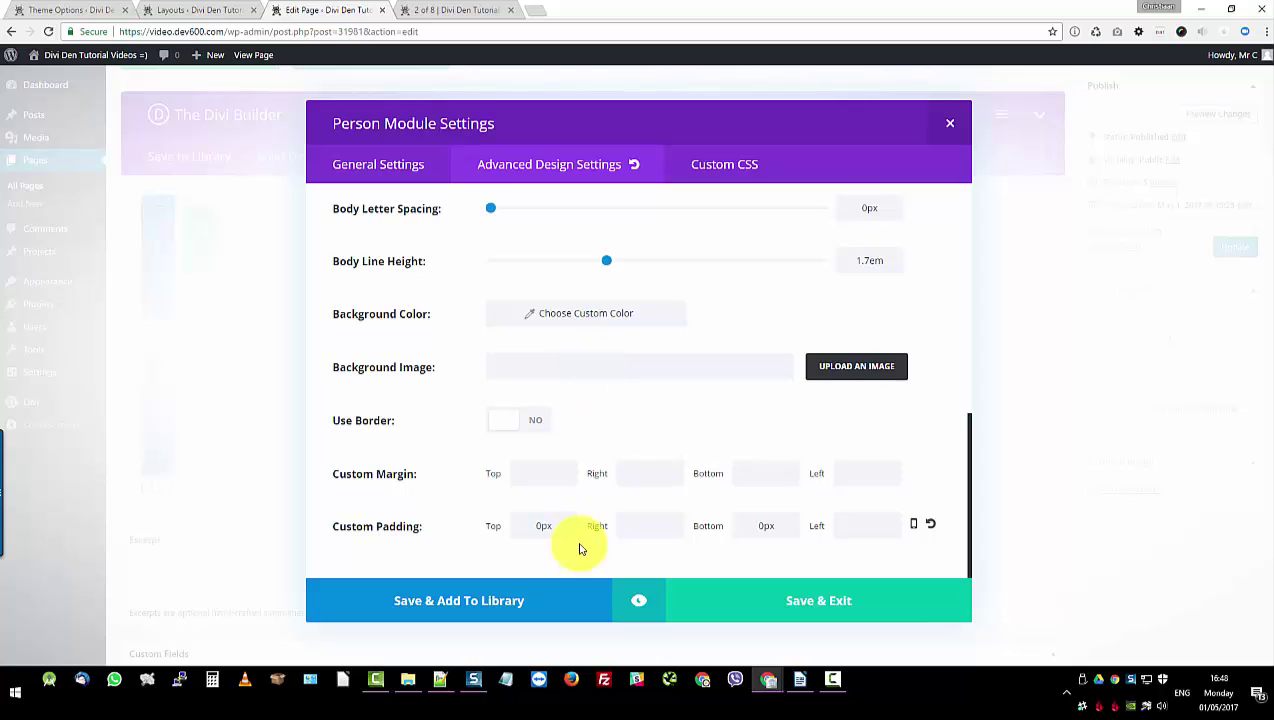
left_click(445, 605)
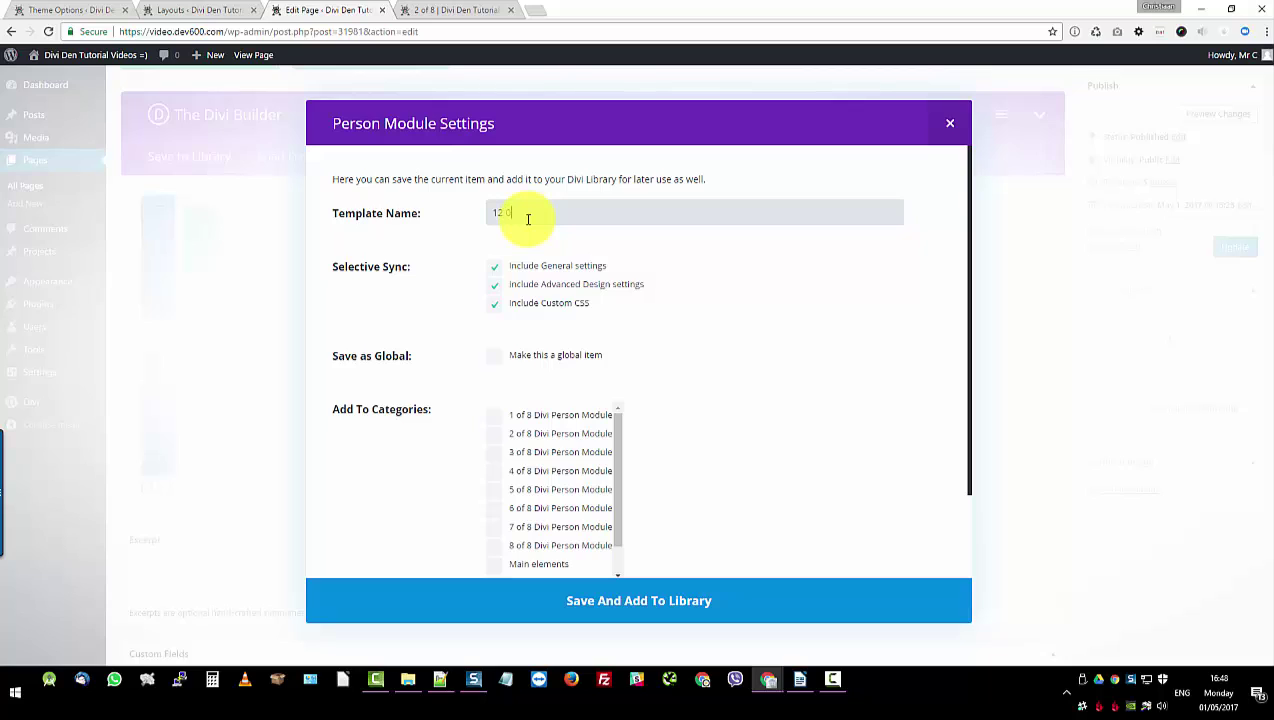
type("12 of 8")
triple_click(504, 213)
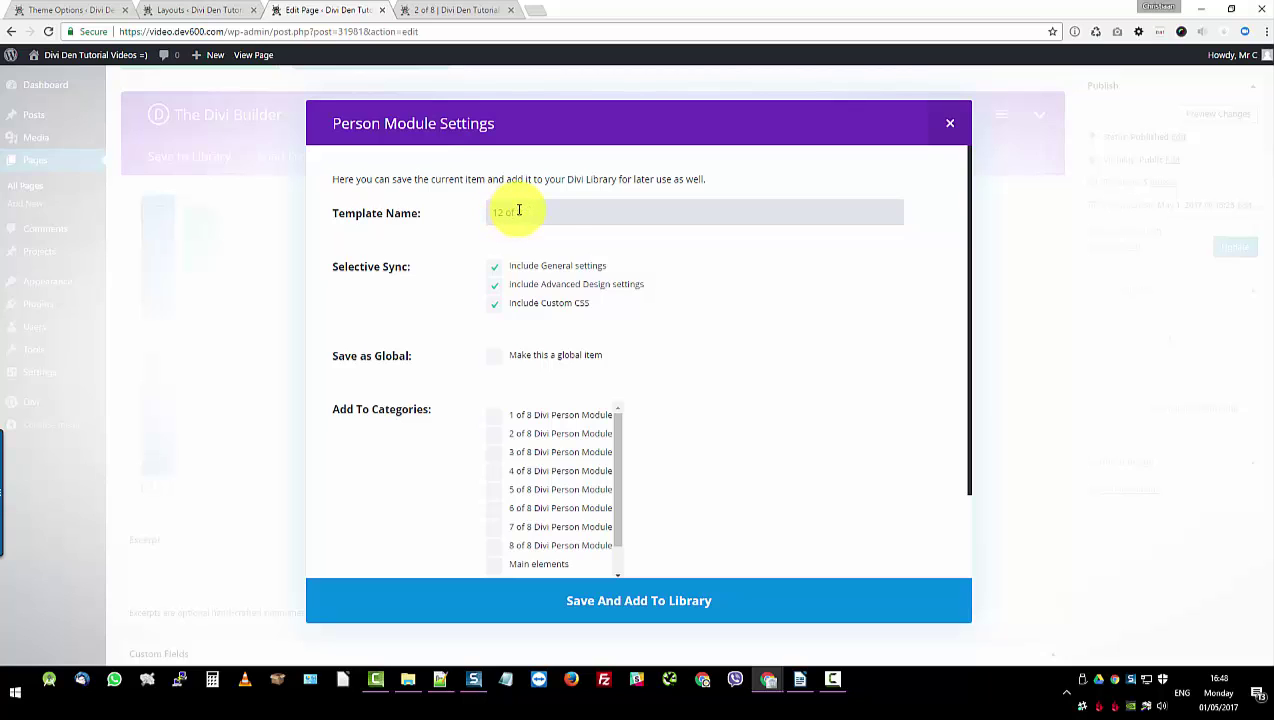
left_click(497, 273)
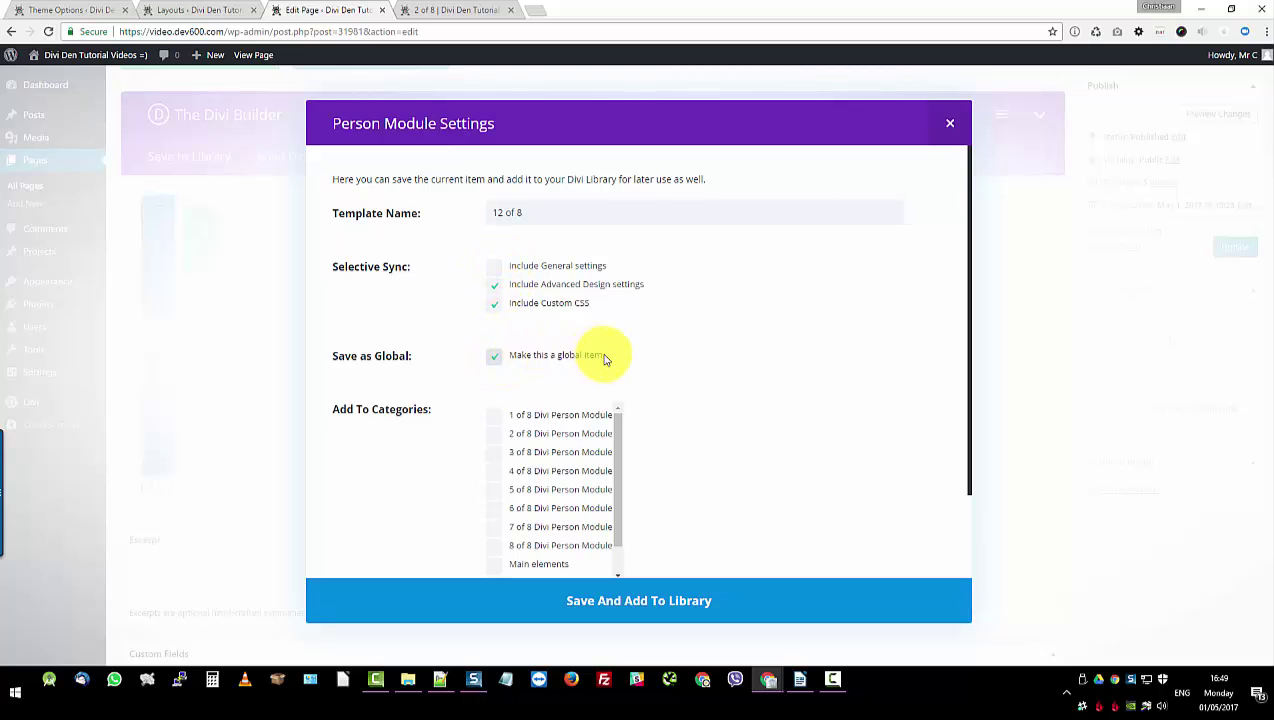
left_click(613, 604)
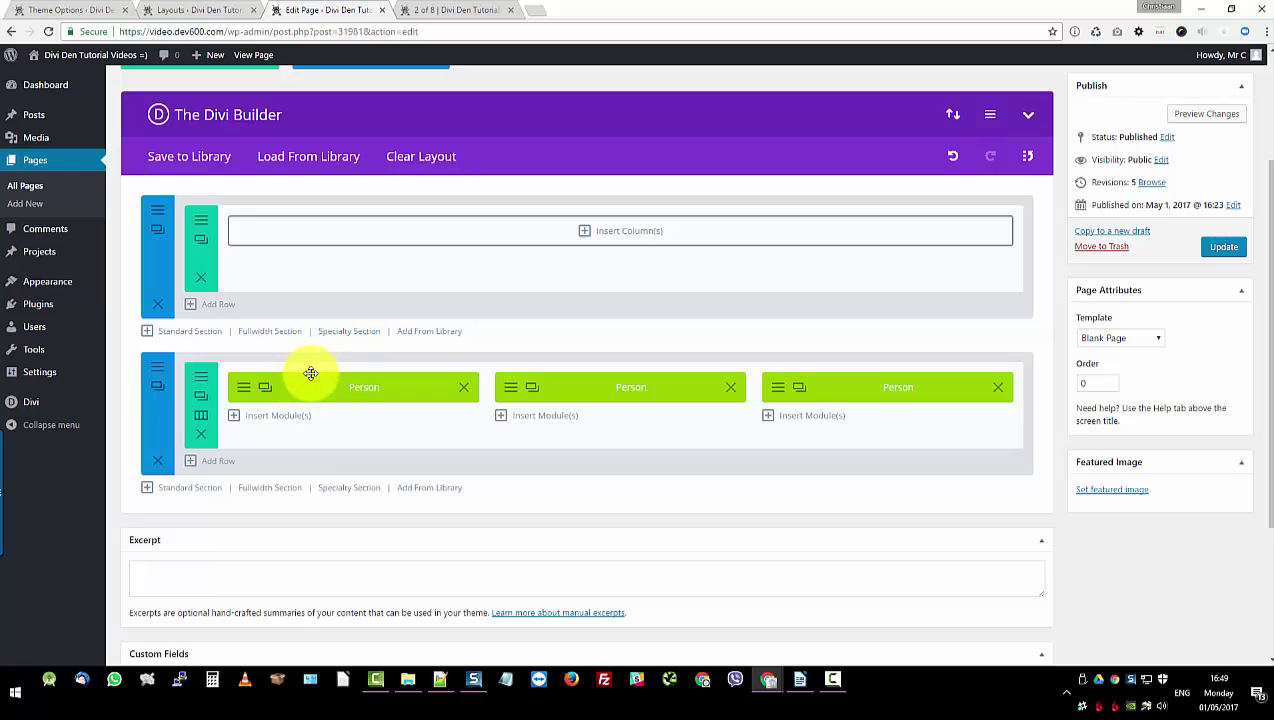
- Delete the second and third Person modules and put duplicates of the edited first module in their columns
left_click(731, 388)
left_click(997, 388)
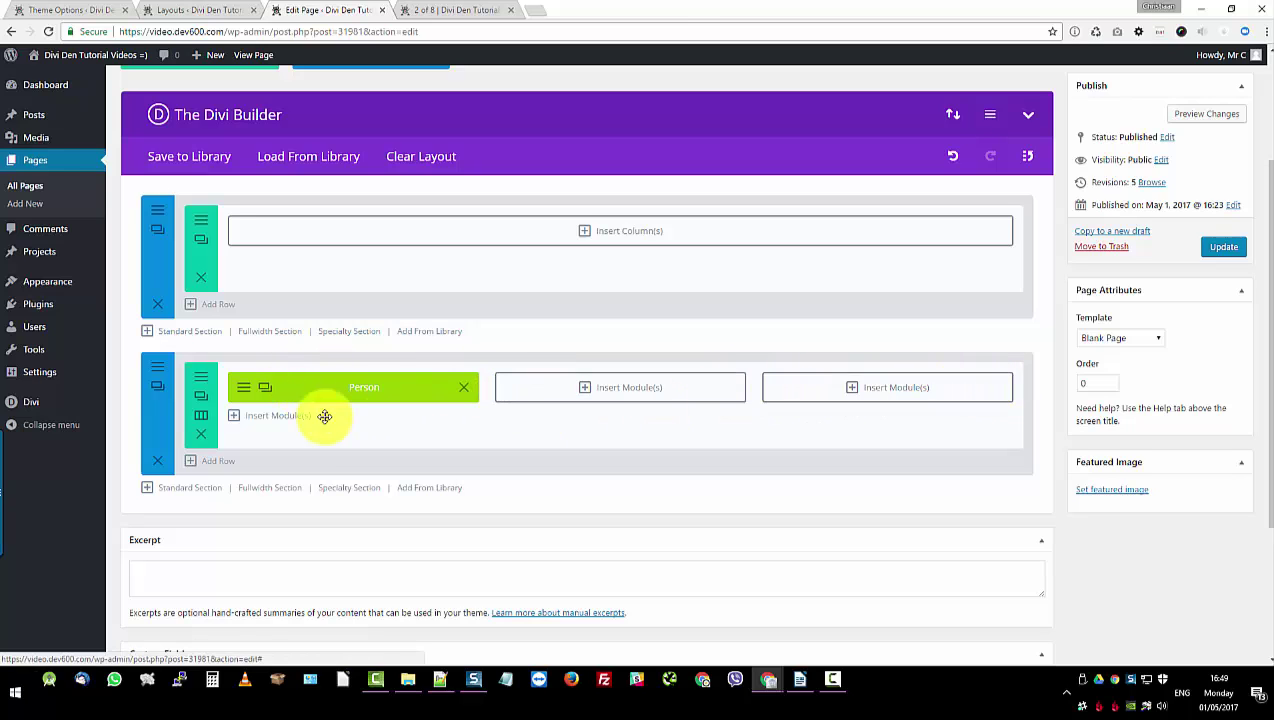
left_click(263, 388)
left_click(268, 424)
left_click_drag(279, 424, 600, 396)
left_click_drag(366, 430, 819, 393)
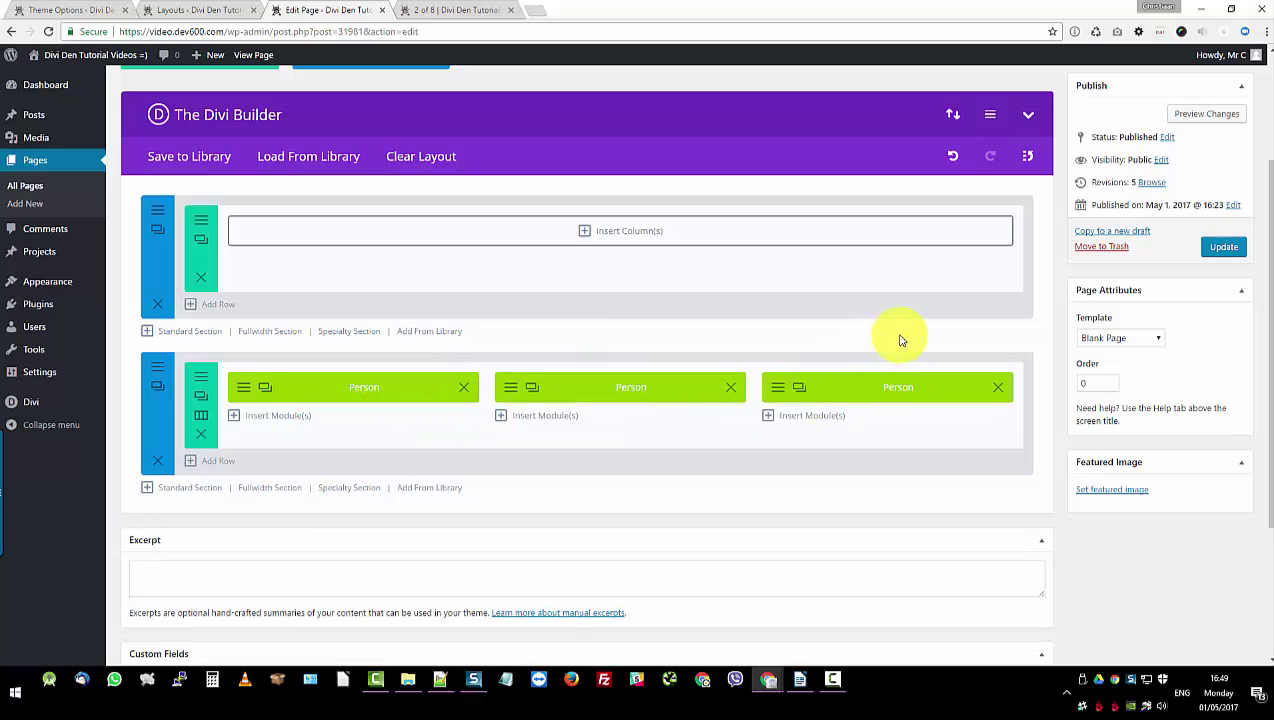
- Update the page and check the reloaded "2 of 8" page
left_click(1225, 249)
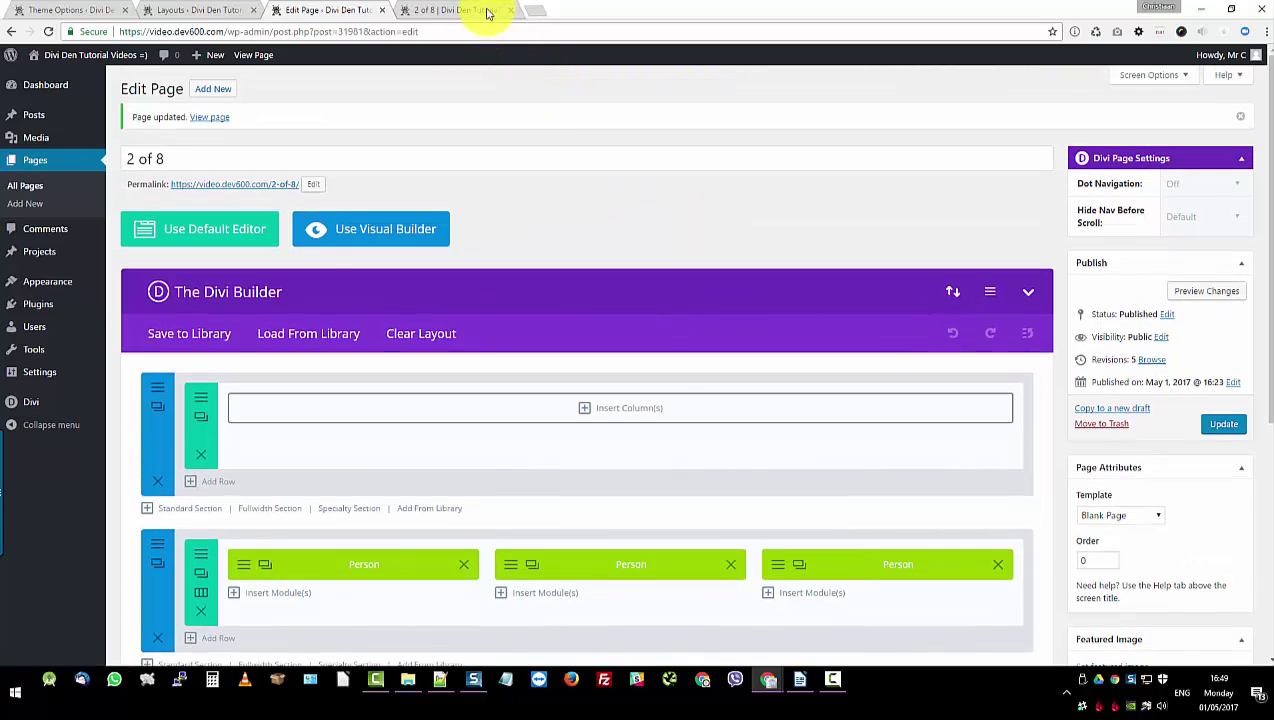
left_click(483, 11)
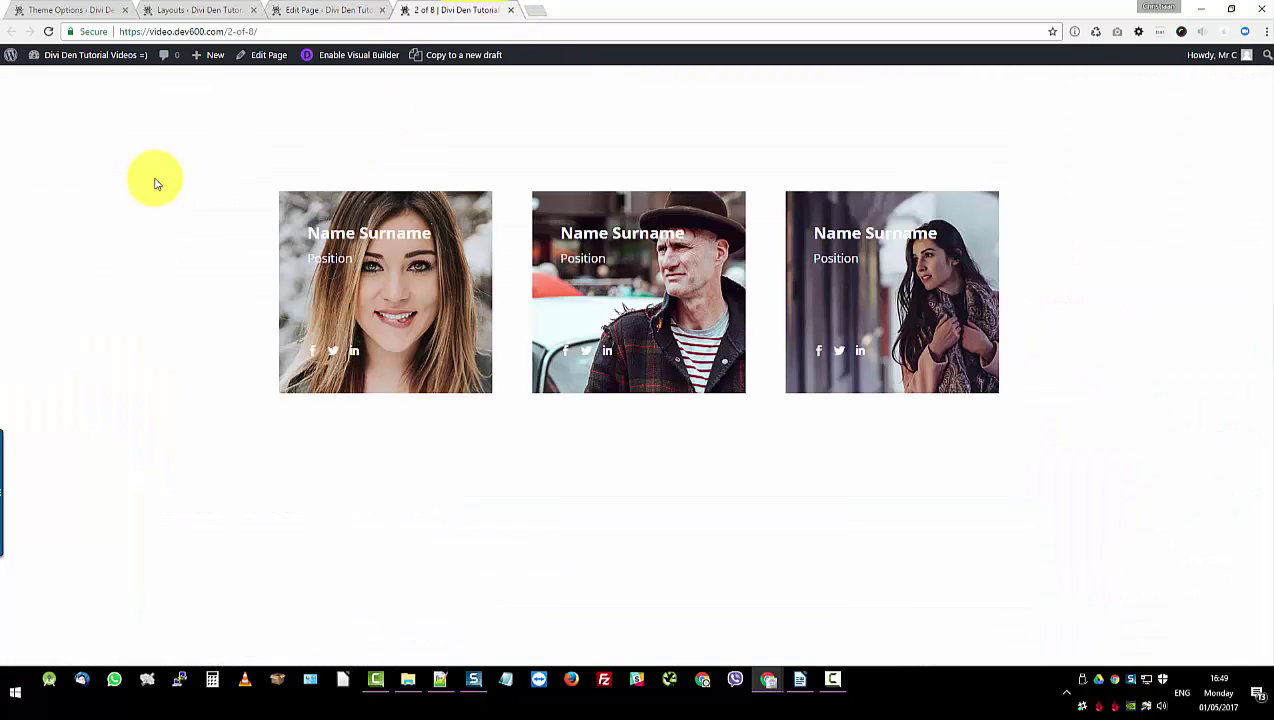
key("F5")
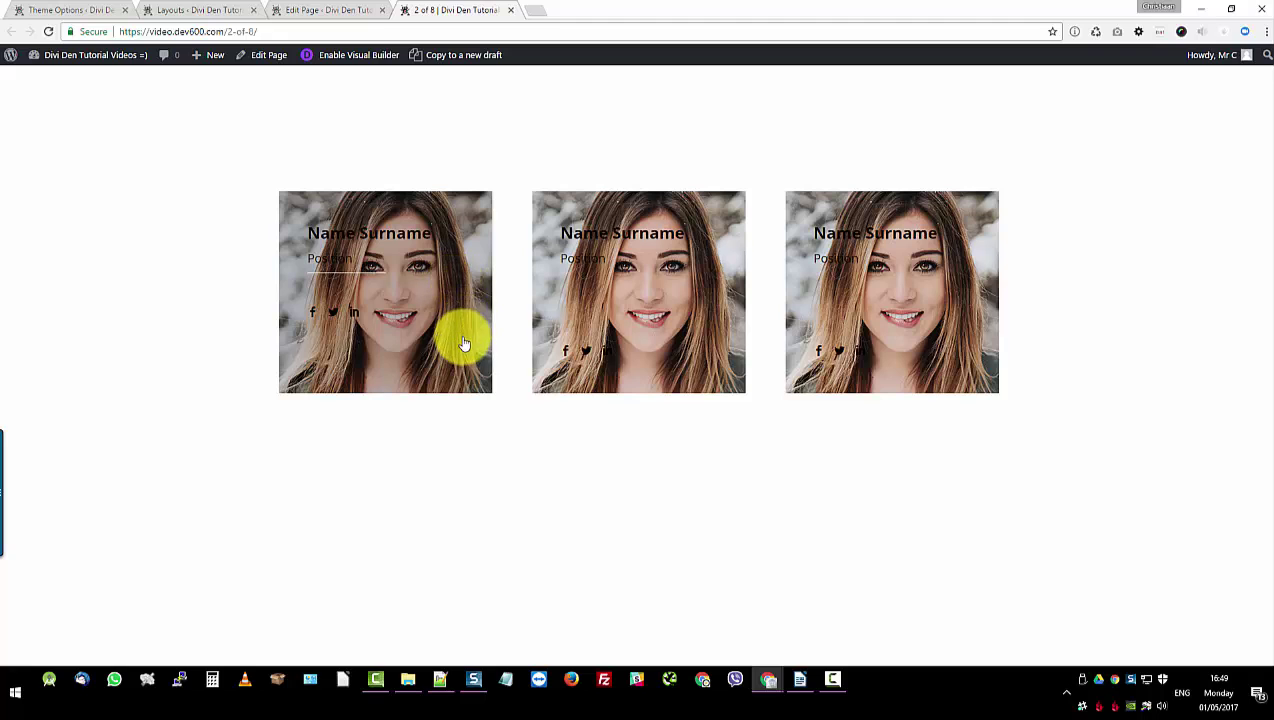
- In the Notepad++ stylesheet, replace the #fff colours in the rules below the noted value with #000000
left_click(441, 680)
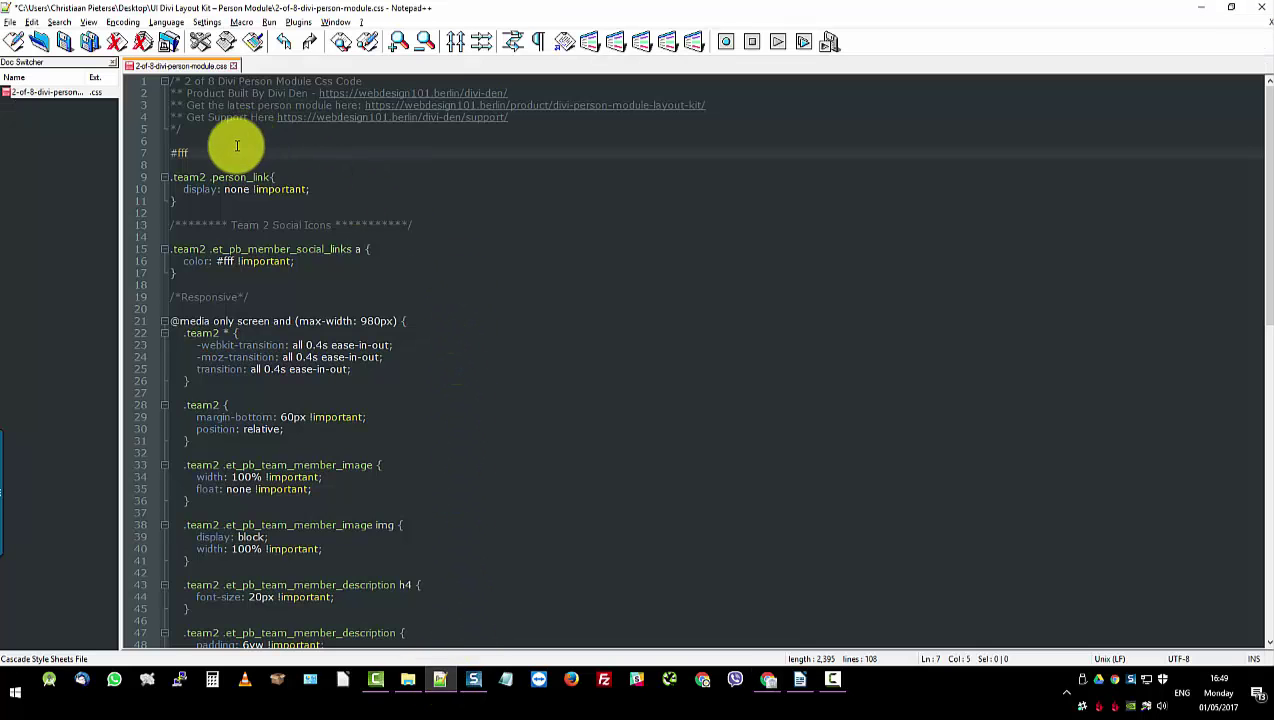
left_click_drag(235, 148, 170, 151)
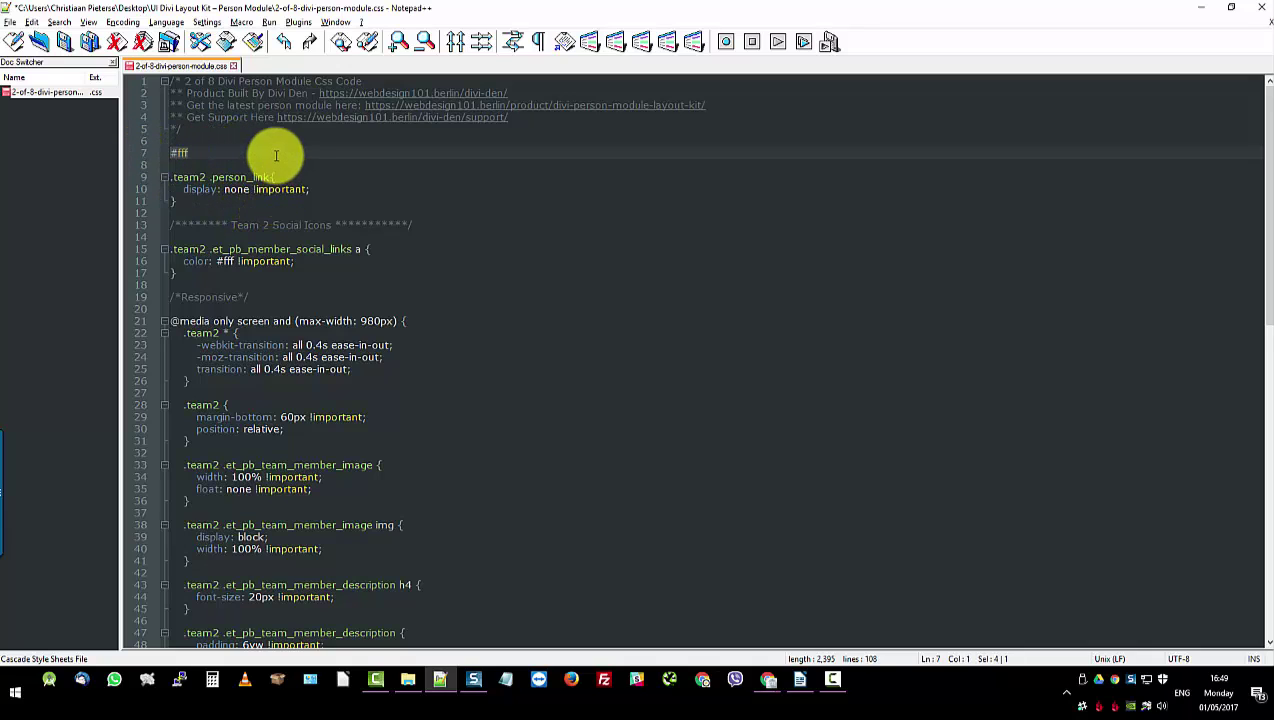
key("ctrl+f")
left_click(706, 181)
double_click(790, 221)
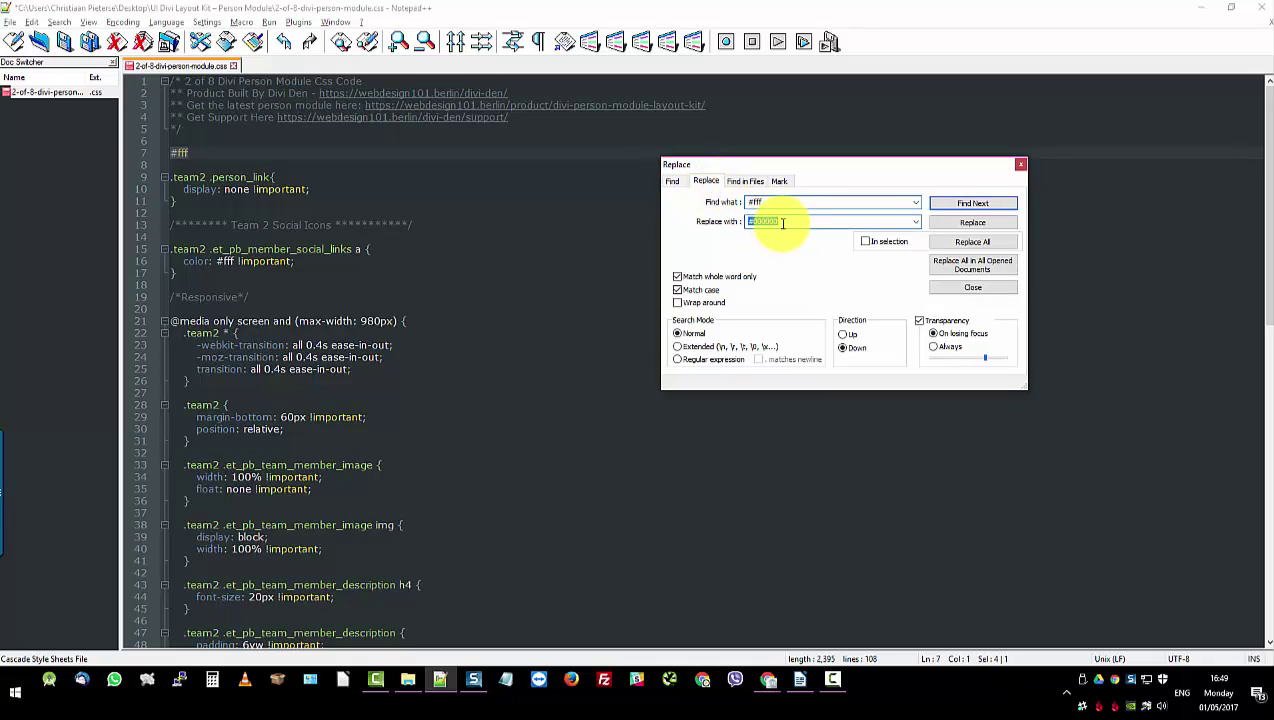
left_click(973, 204)
left_click(975, 223)
left_click(975, 223)
left_click(970, 242)
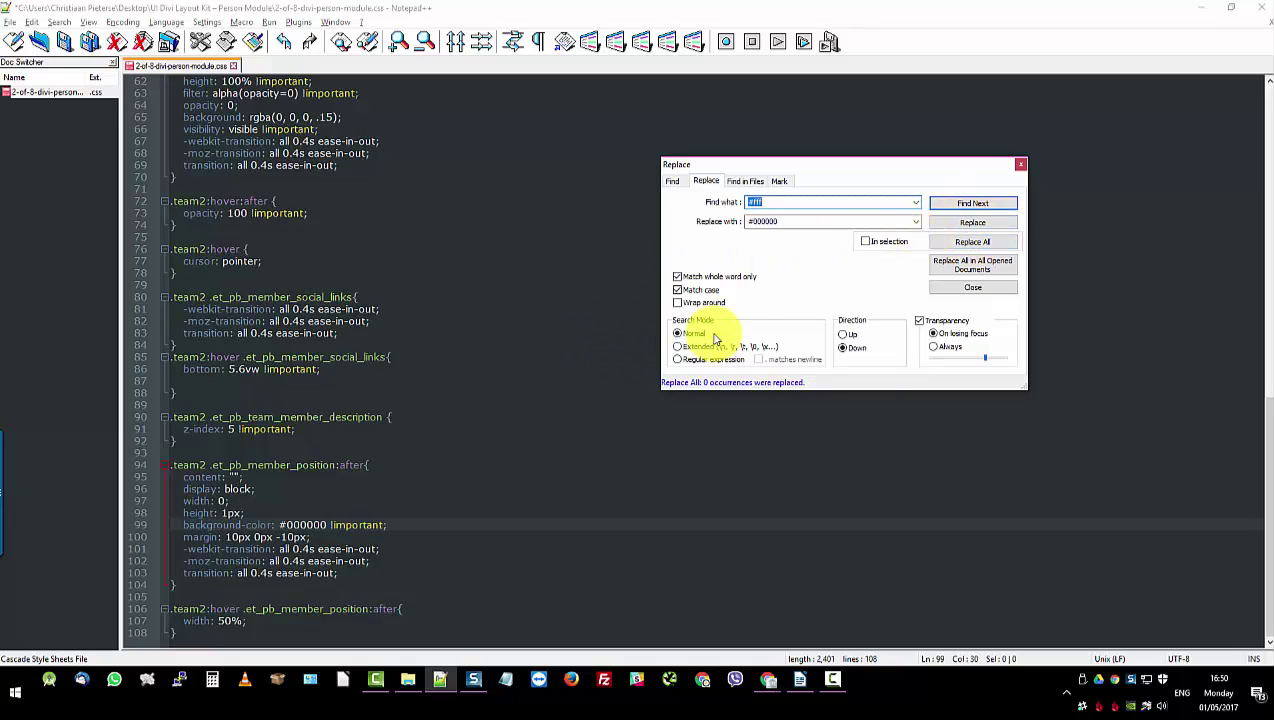
left_click(1020, 164)
left_click(418, 521)
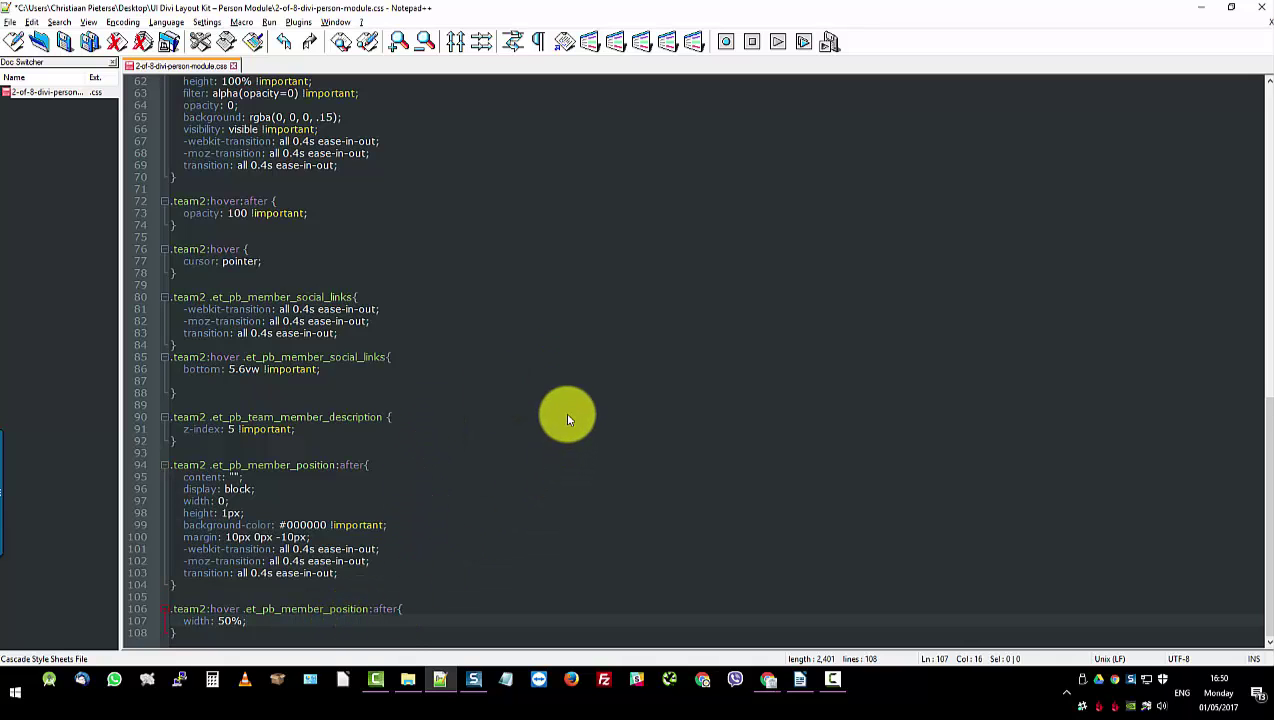
- Copy the entire edited stylesheet, replace the Custom CSS in Divi's Theme Options in Chrome with it, and save the changes
key("ctrl+a")
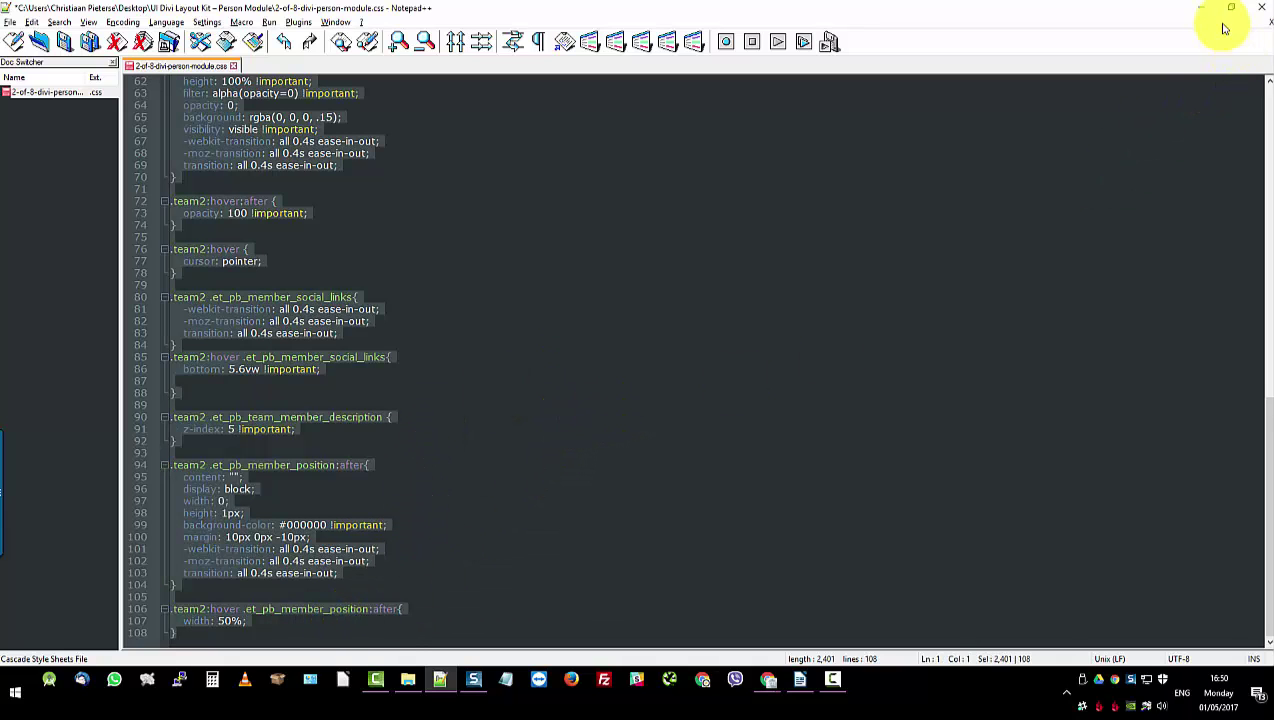
left_click(1200, 8)
left_click(60, 9)
left_click(596, 465)
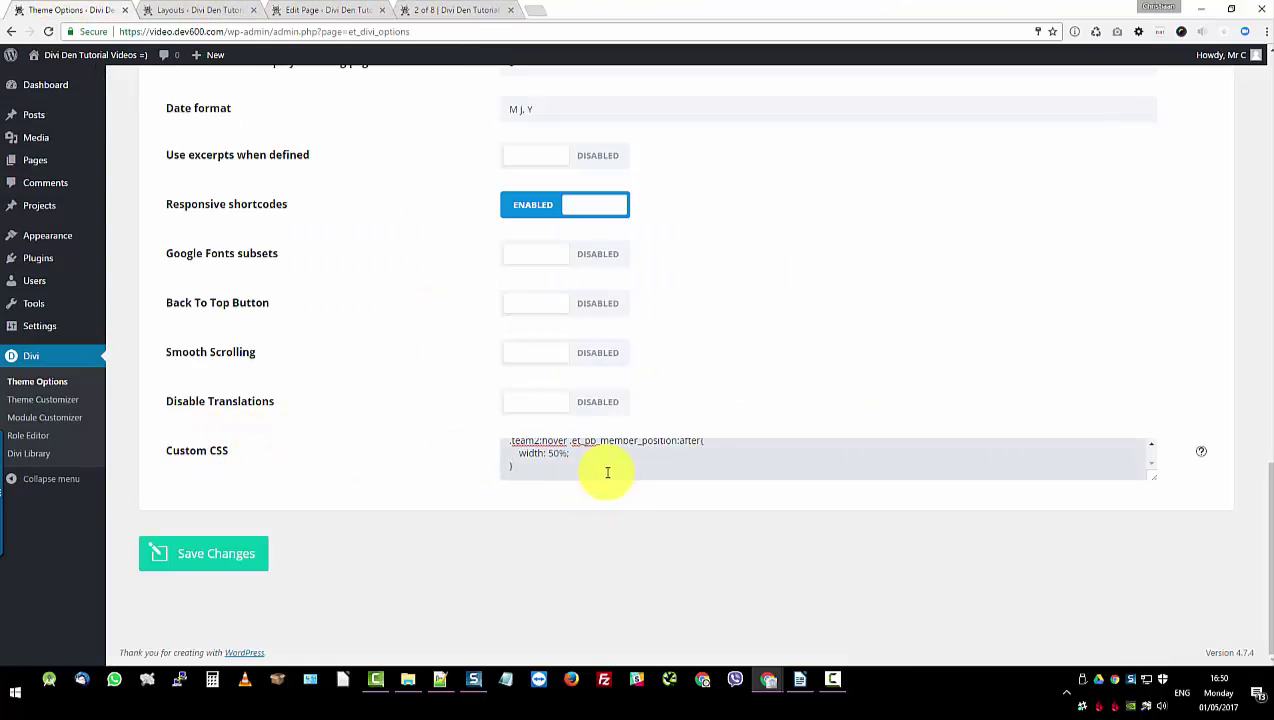
key("ctrl+a")
key("ctrl+c")
key("BackSpace")
key("ctrl+v")
left_click(218, 556)
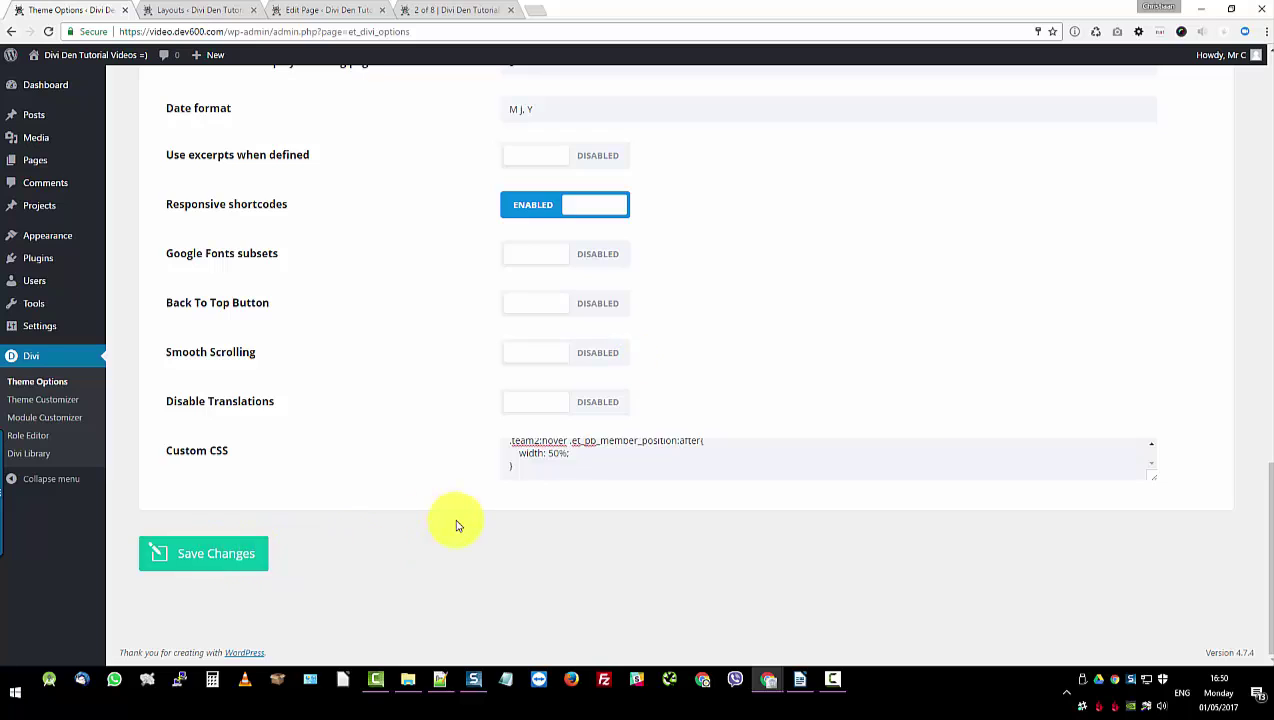
- Reload the "2 of 8" page to check the Person modules' styling, and switch to the outline document in LibreOffice Writer
left_click(480, 11)
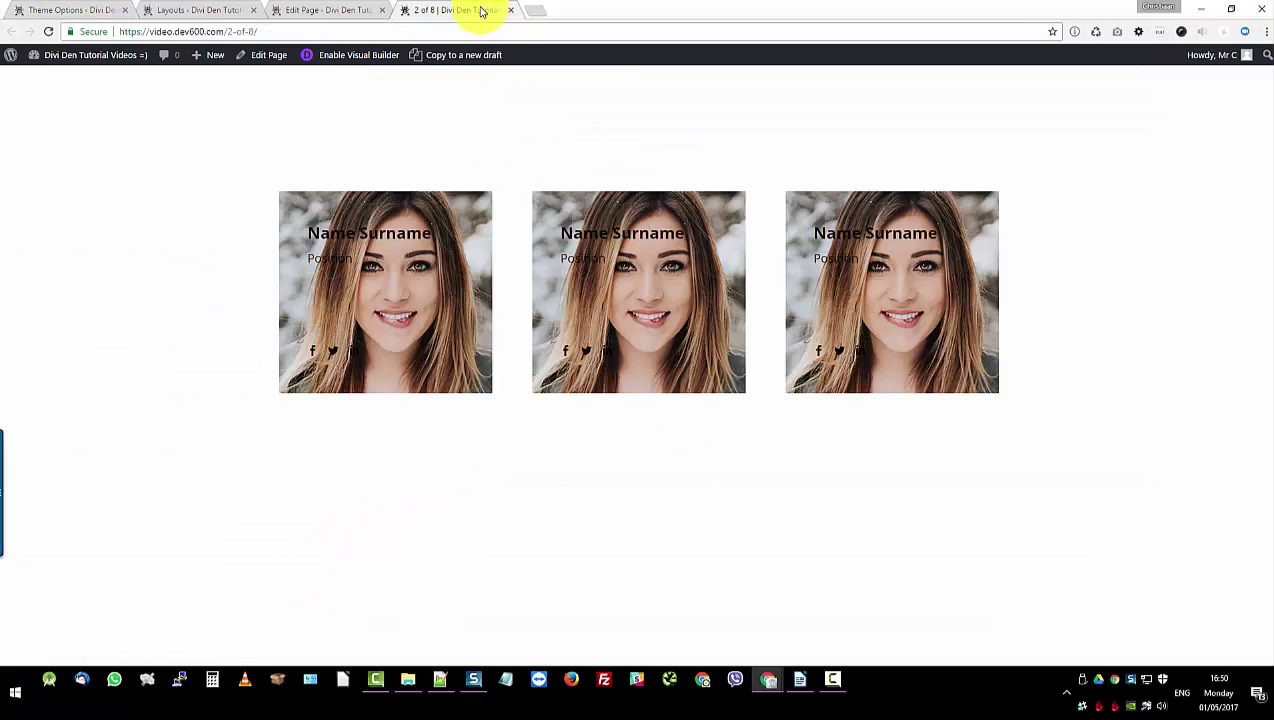
key("F5")
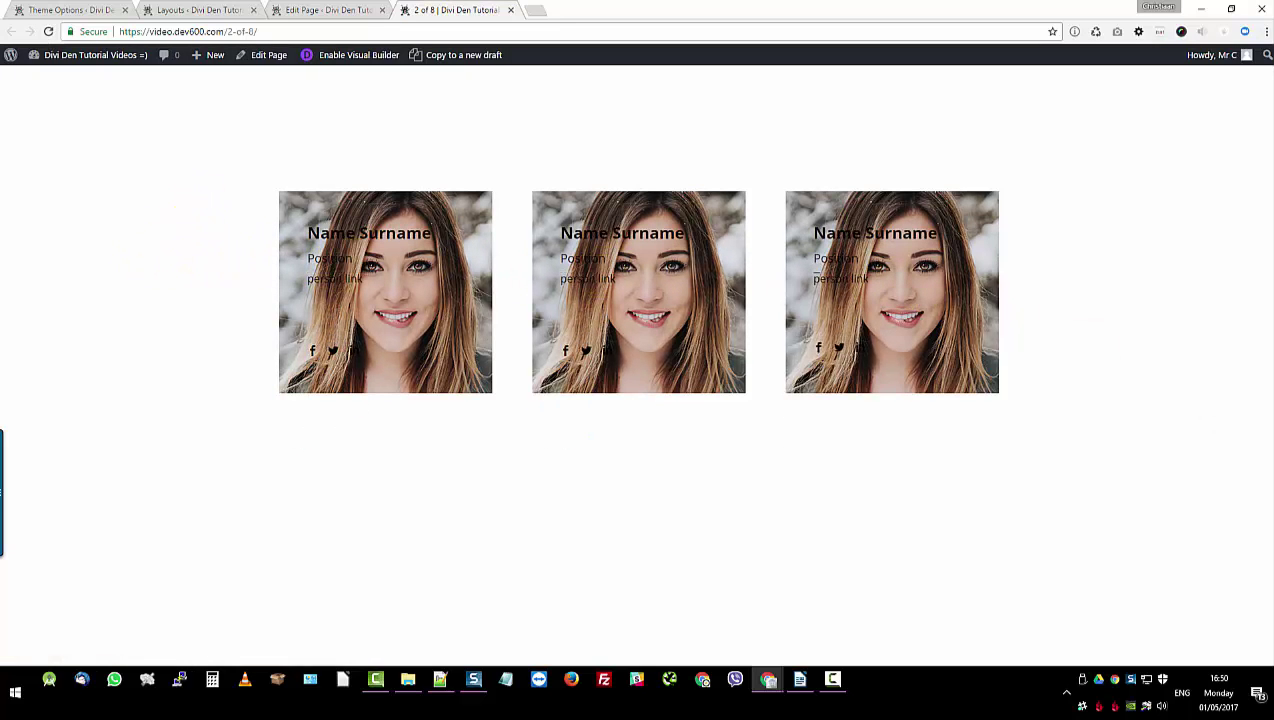
key("alt+Tab")
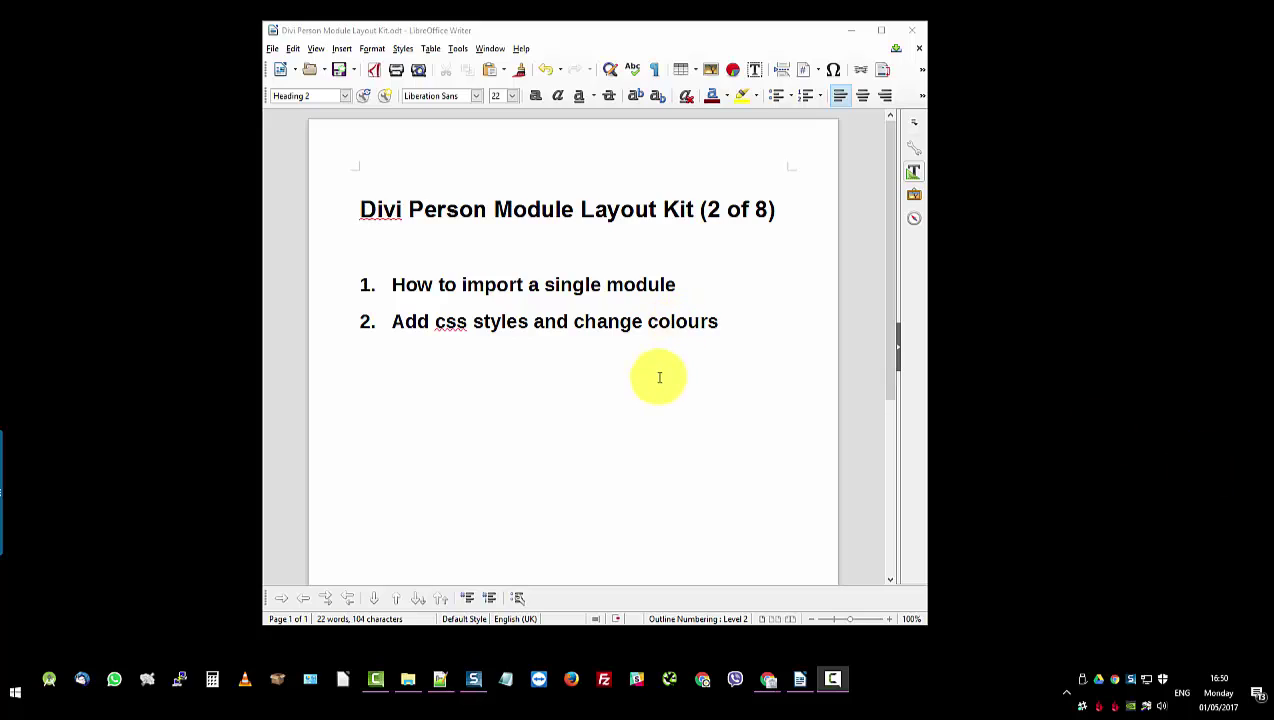